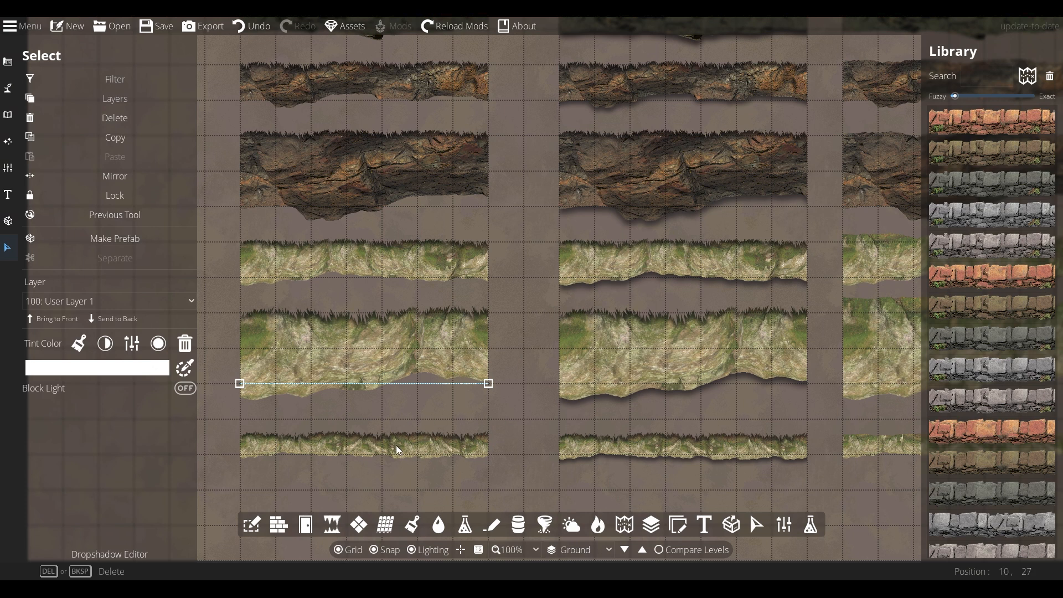
- Zoom and pan past the cliff path samples to the lone pale rock cliff strip
left_click(360, 455)
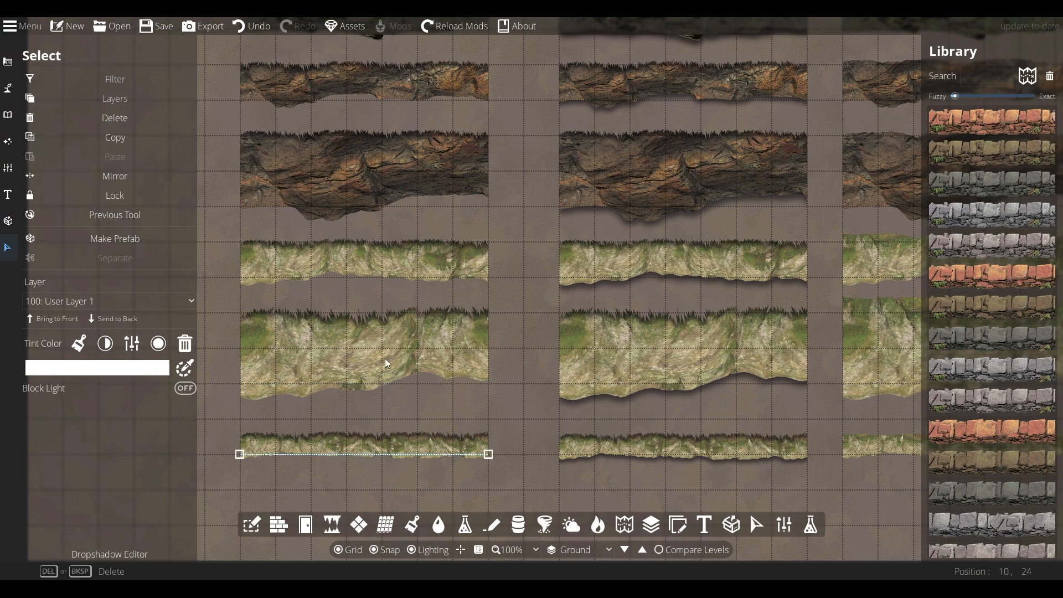
left_click(523, 411)
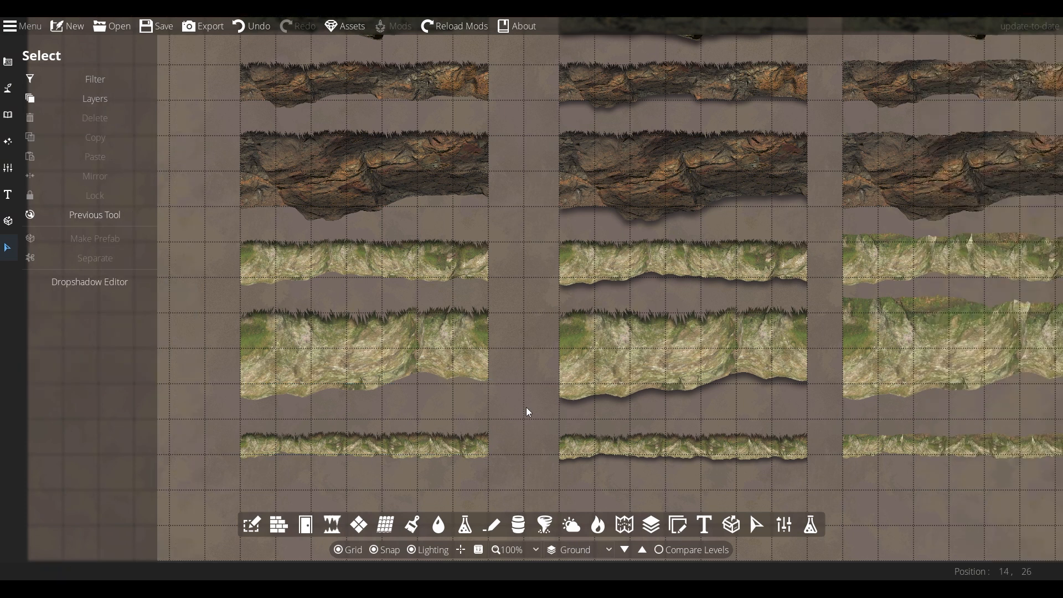
scroll(410, 367, "up", 3)
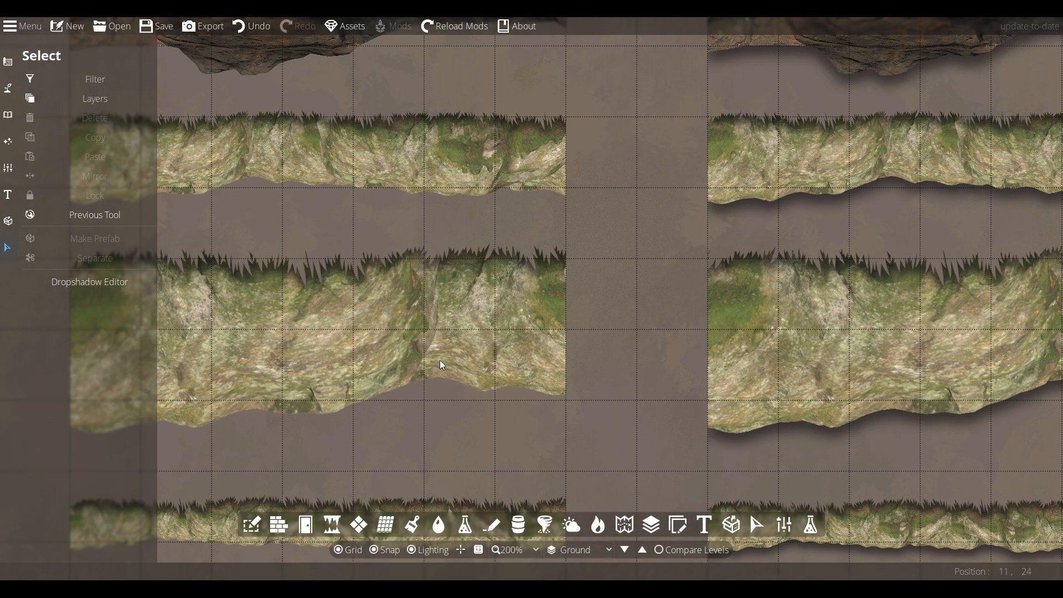
left_click_drag(606, 341, 529, 235)
left_click_drag(497, 304, 563, 305)
scroll(540, 310, "down", 2)
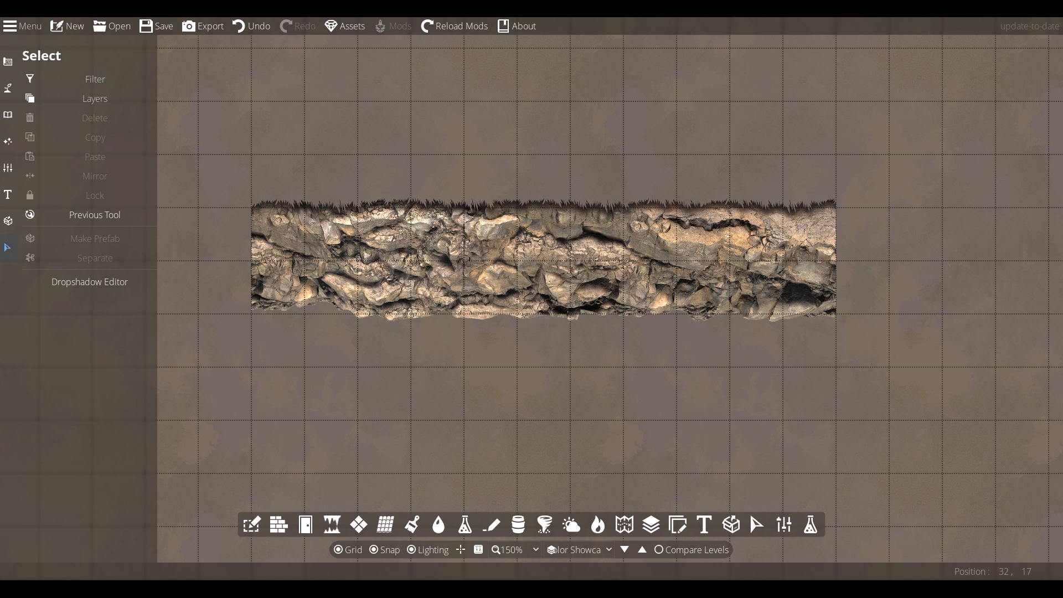
- Select the rock cliff path and switch its texture to grey so it can be tinted
left_click(477, 315)
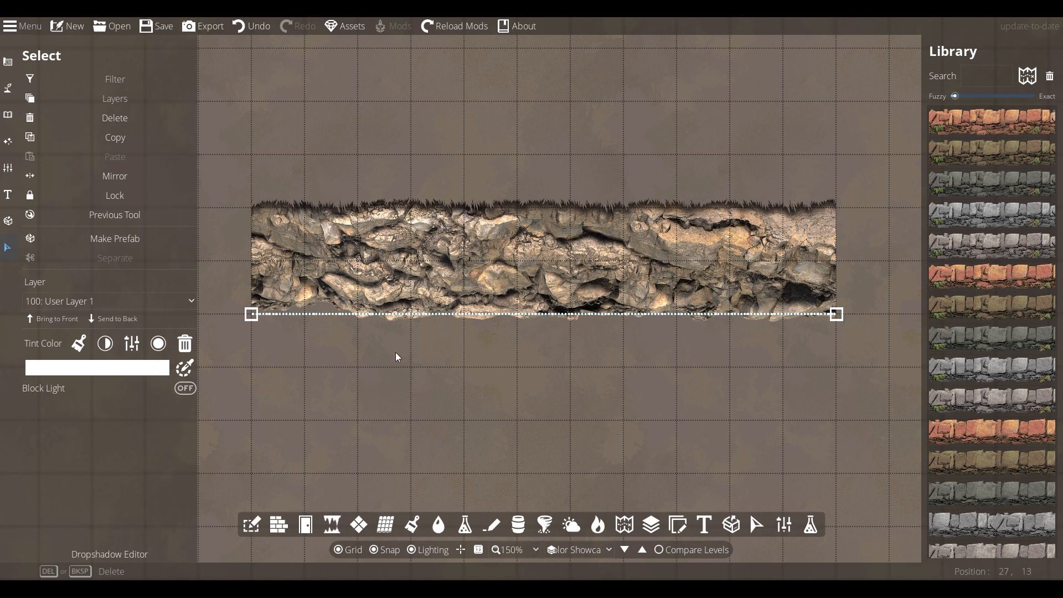
scroll(1030, 166, "down", 10)
left_click_drag(1055, 137, 1055, 303)
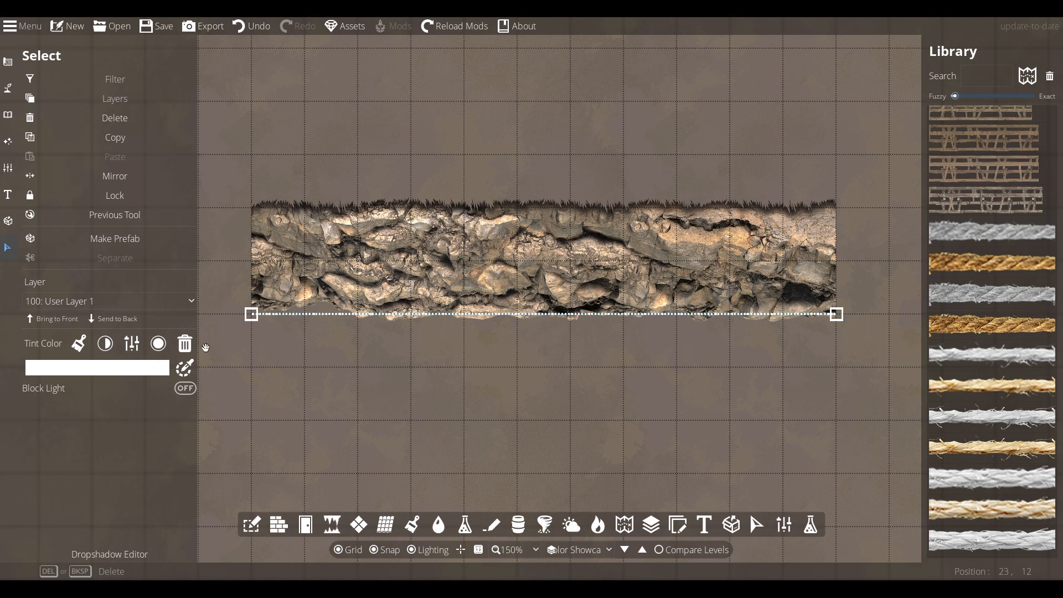
left_click(105, 344)
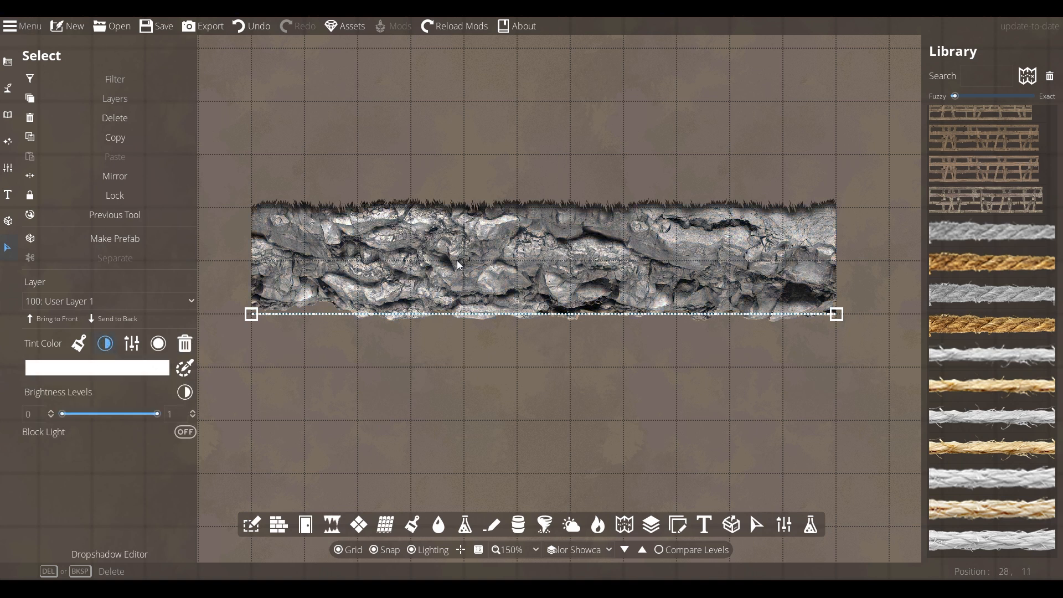
- Give the rock cliff a muted grey-beige Tint Color
left_click(108, 367)
left_click(126, 391)
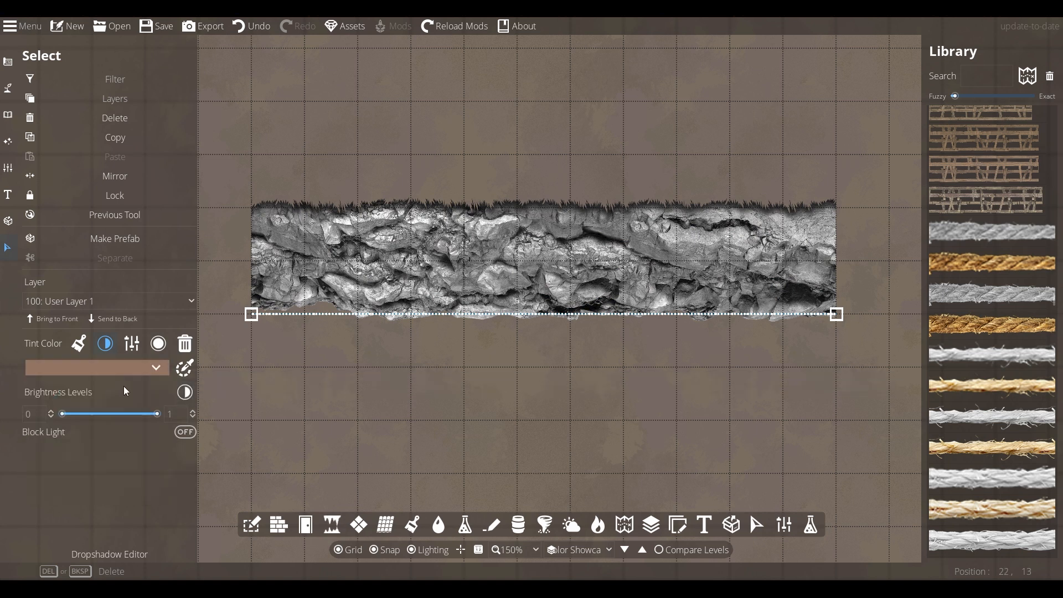
left_click(108, 367)
left_click(125, 333)
left_click(71, 376)
left_click(94, 380)
left_click_drag(94, 379, 48, 357)
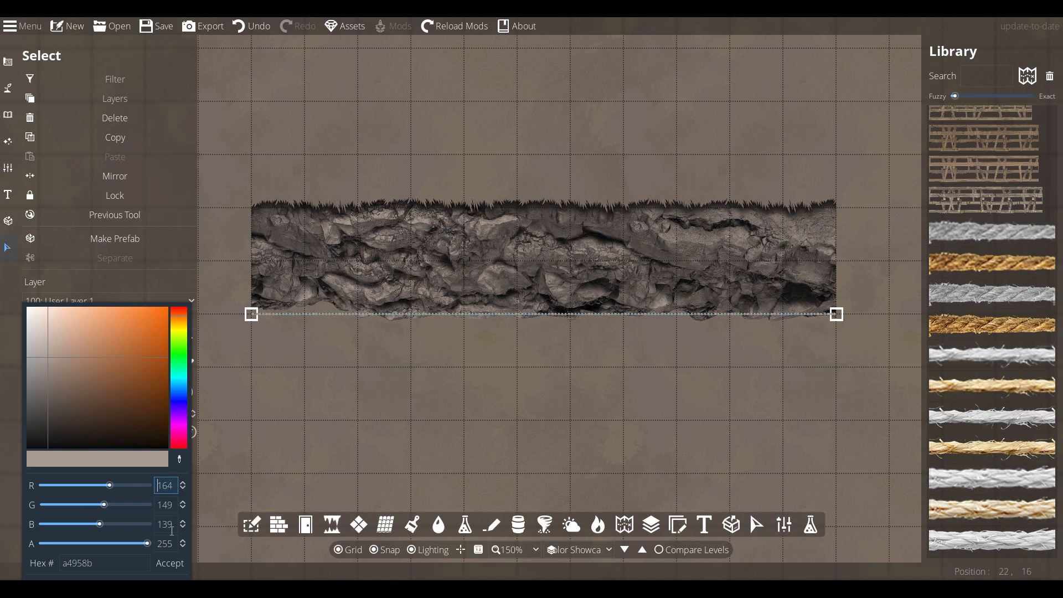
left_click(169, 563)
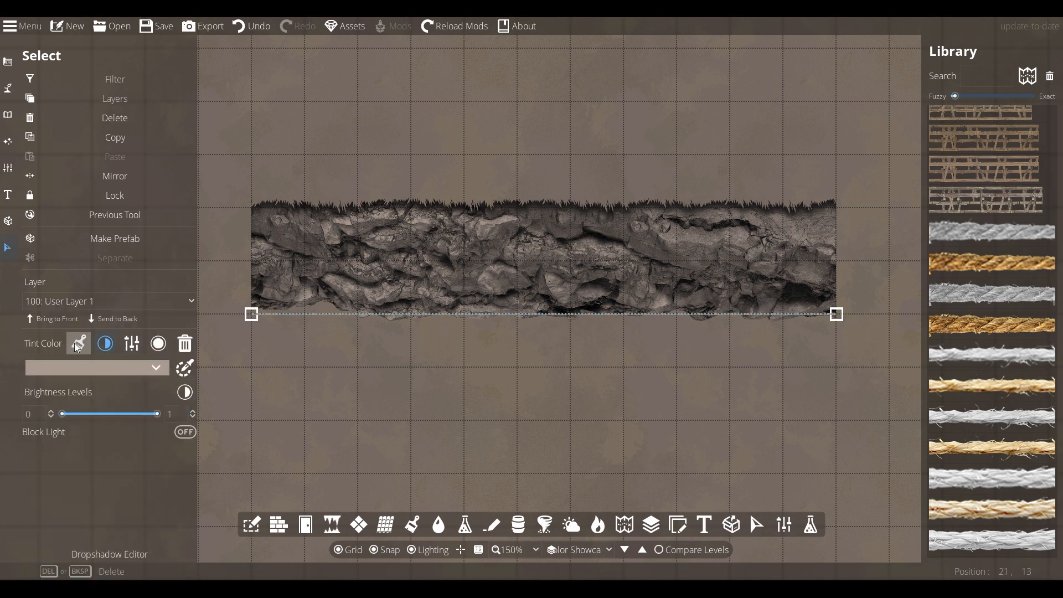
- Lower the rock's Brightness Levels to about 0.71 and retint it a lighter brown
mouse_move(157, 414)
left_mouse_down()
mouse_move(108, 413)
mouse_move(145, 414)
mouse_move(136, 414)
left_mouse_up()
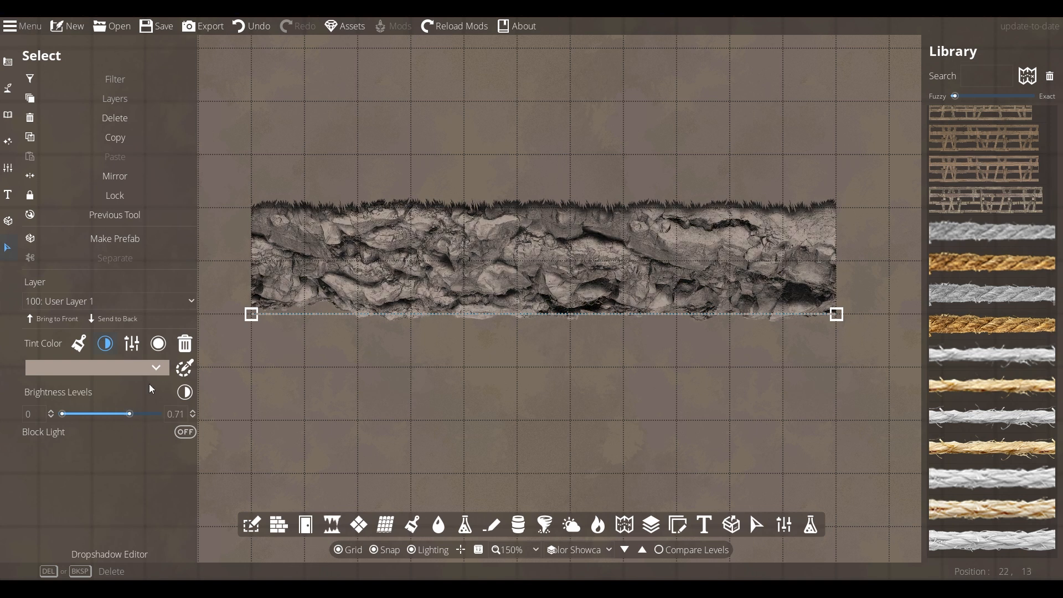
left_click(160, 370)
left_click(71, 347)
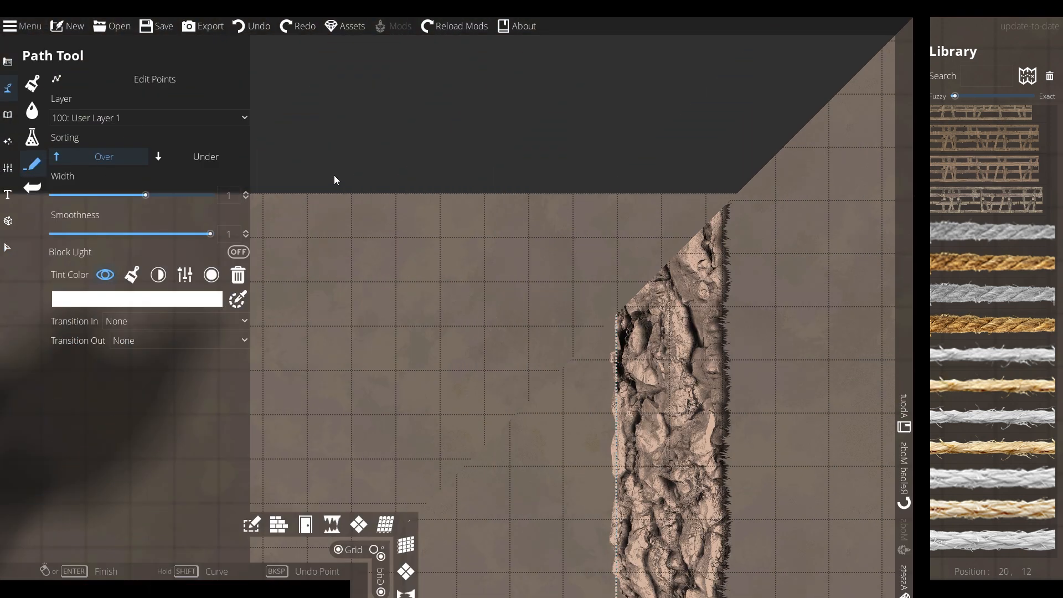
- Draw the first rock cliff path, curving right and bending back upward
left_click(517, 401)
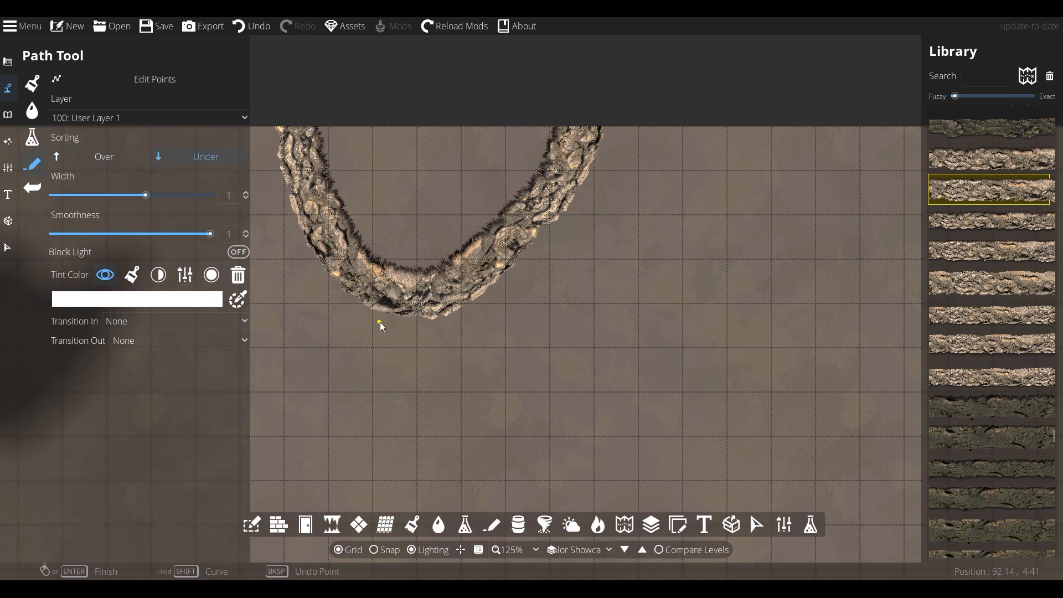
left_click(401, 311)
left_click(466, 378)
left_click(603, 316)
right_click(556, 196)
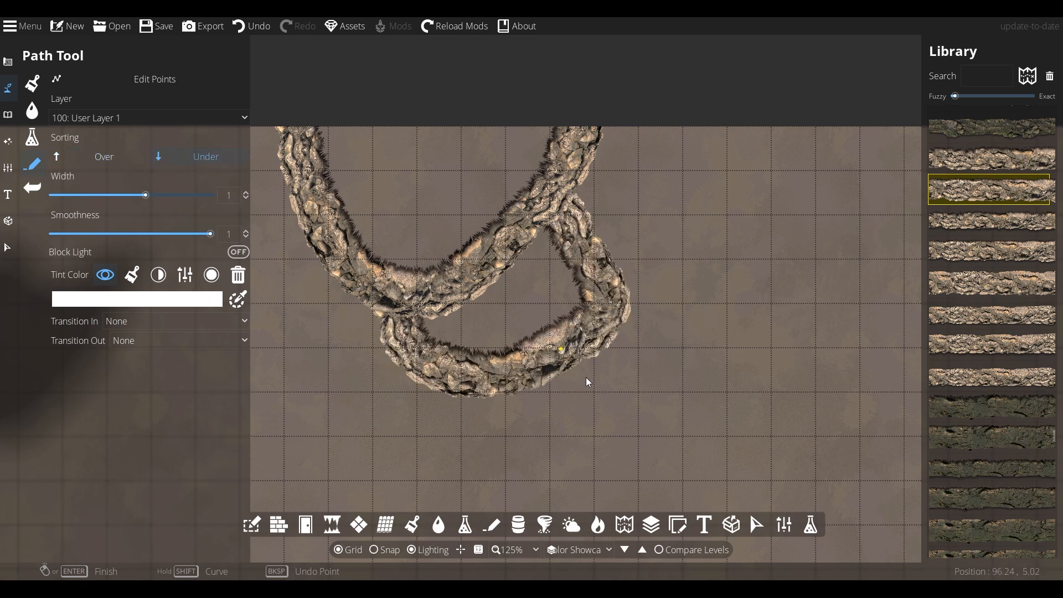
left_click_drag(586, 378, 552, 306)
- Draw two more overlapping rock cliff path loops below and beside the first
left_click(470, 364)
left_click(592, 339)
right_click(570, 247)
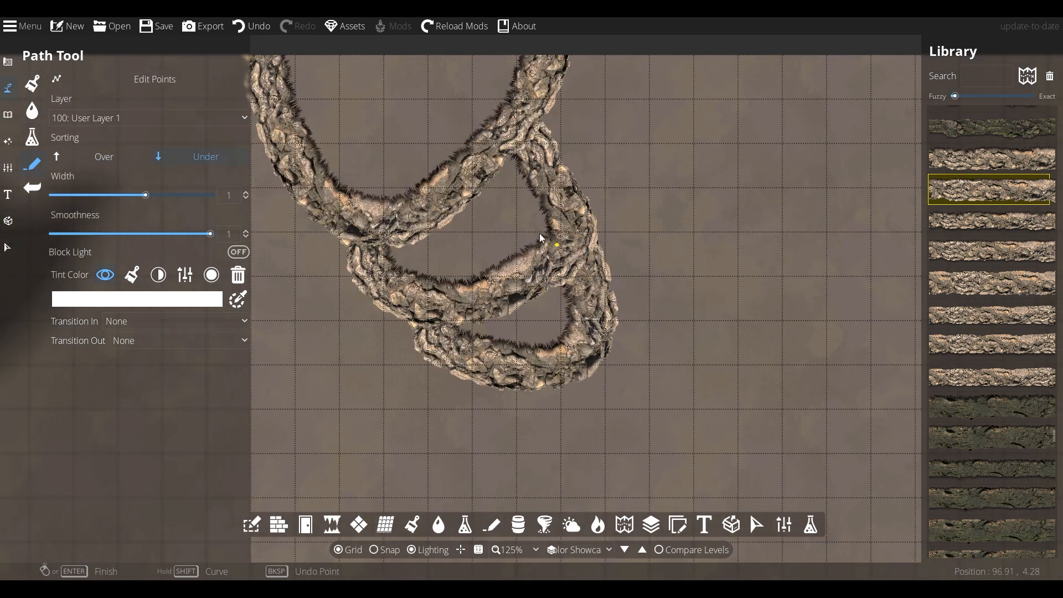
left_click_drag(314, 249, 401, 287)
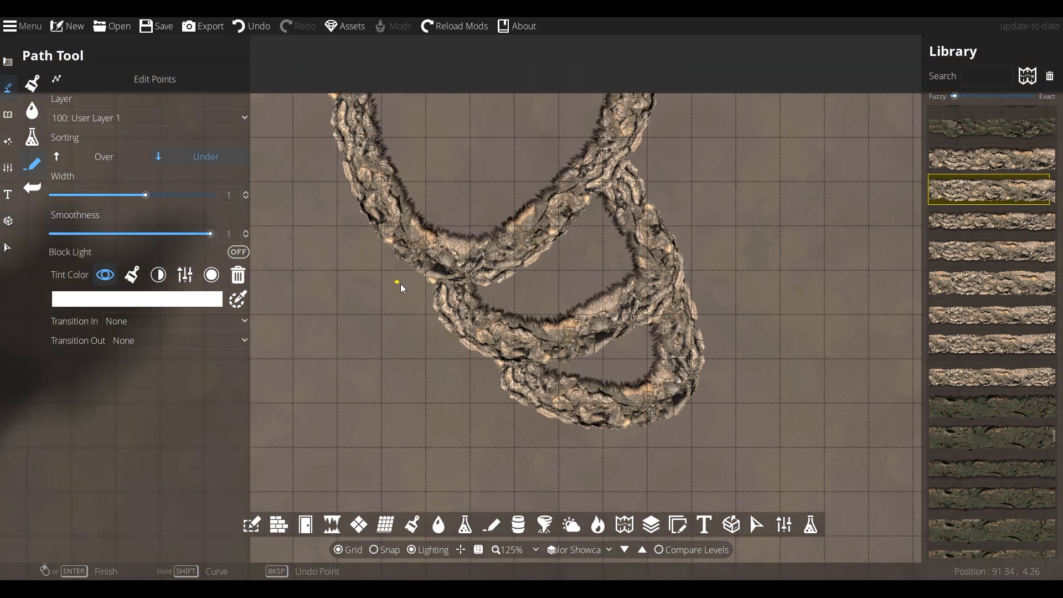
left_click(344, 150)
left_click(355, 354)
left_click(469, 290)
right_click(468, 288)
mouse_move(431, 338)
left_mouse_down()
mouse_move(529, 282)
mouse_move(591, 290)
left_mouse_up()
- Paint grass inside the rock cliff loops with the Terrain Brush
left_click_drag(533, 259, 461, 333)
left_click(32, 84)
mouse_move(507, 143)
left_mouse_down()
mouse_move(468, 119)
mouse_move(516, 211)
mouse_move(630, 205)
mouse_move(585, 128)
left_mouse_up()
mouse_move(475, 306)
left_mouse_down()
mouse_move(673, 311)
mouse_move(682, 392)
mouse_move(640, 388)
left_mouse_up()
- Paint Mossy rocky ground all around the rock cliff formation
left_click(106, 299)
left_click(419, 157)
mouse_move(419, 158)
left_mouse_down()
mouse_move(392, 394)
mouse_move(814, 449)
mouse_move(754, 167)
mouse_move(793, 402)
mouse_move(658, 466)
left_mouse_up()
left_click_drag(497, 325, 435, 284)
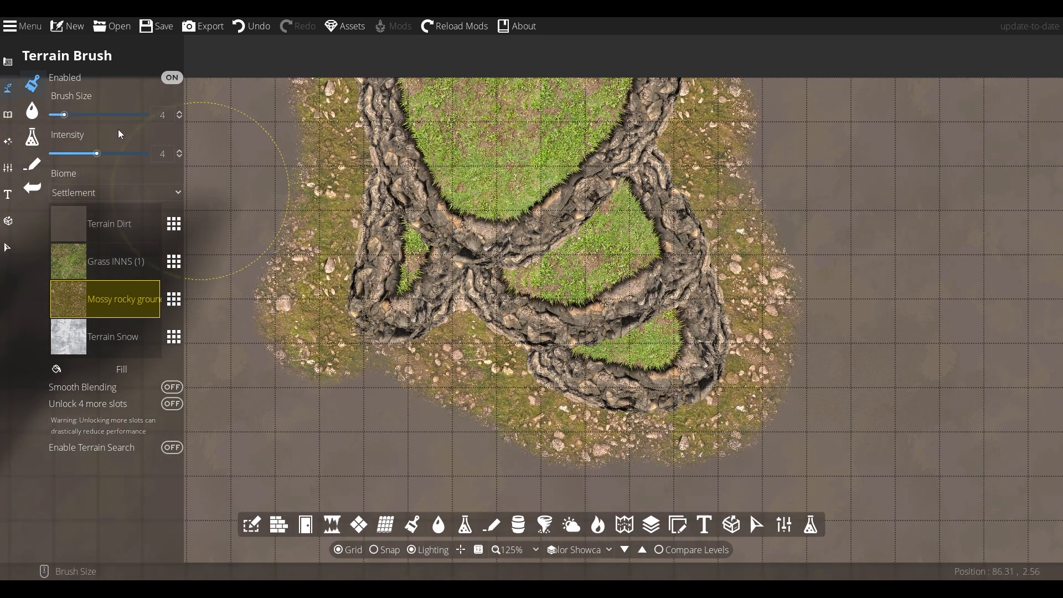
left_click(33, 161)
key("ctrl+z")
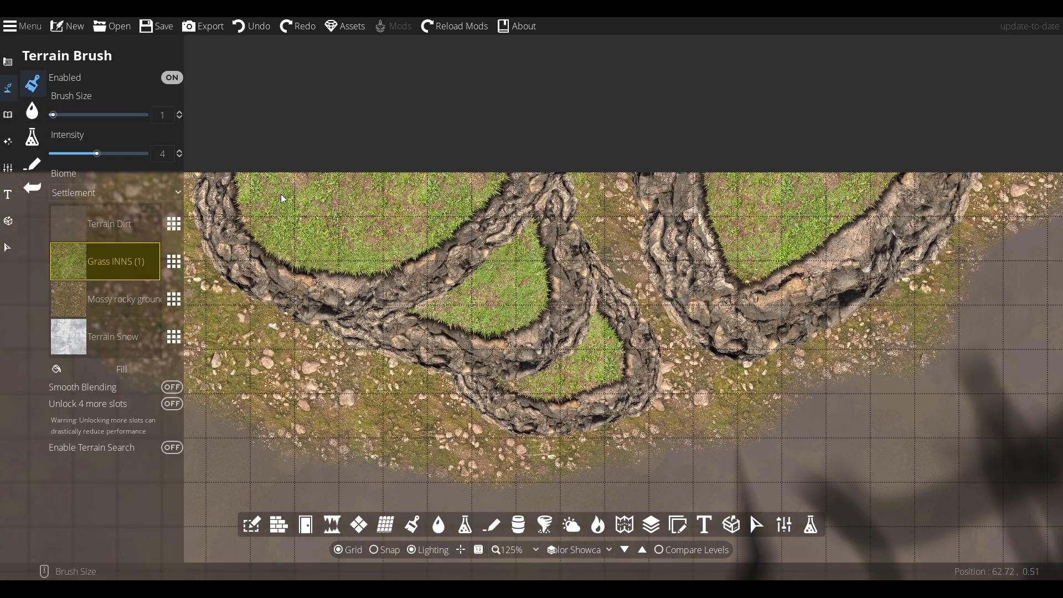
left_click(175, 261)
left_click(320, 195)
left_click(440, 224)
left_click(174, 261)
left_click(665, 288)
left_click(172, 303)
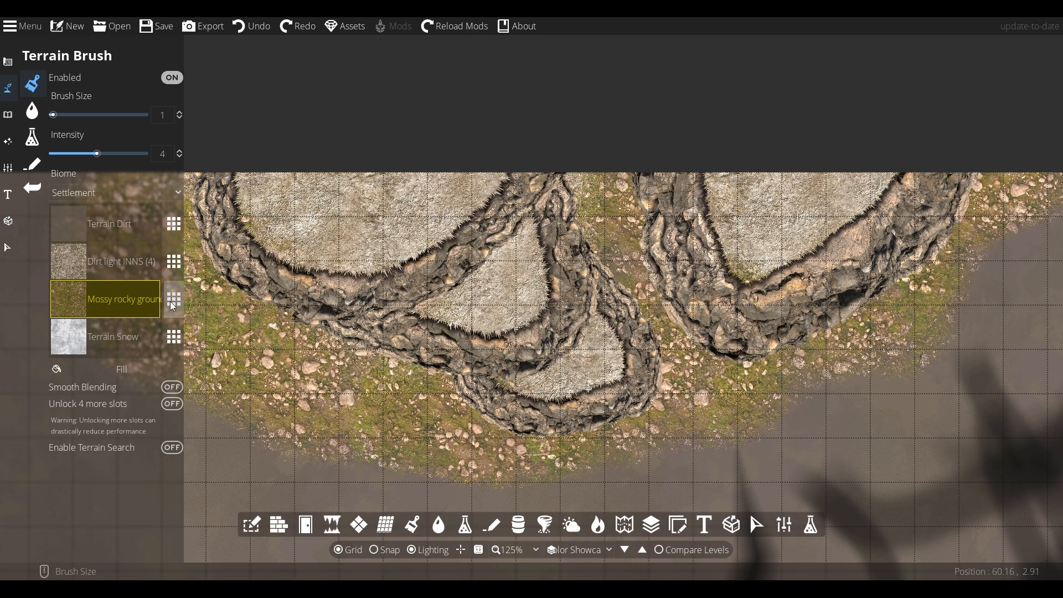
left_click(485, 381)
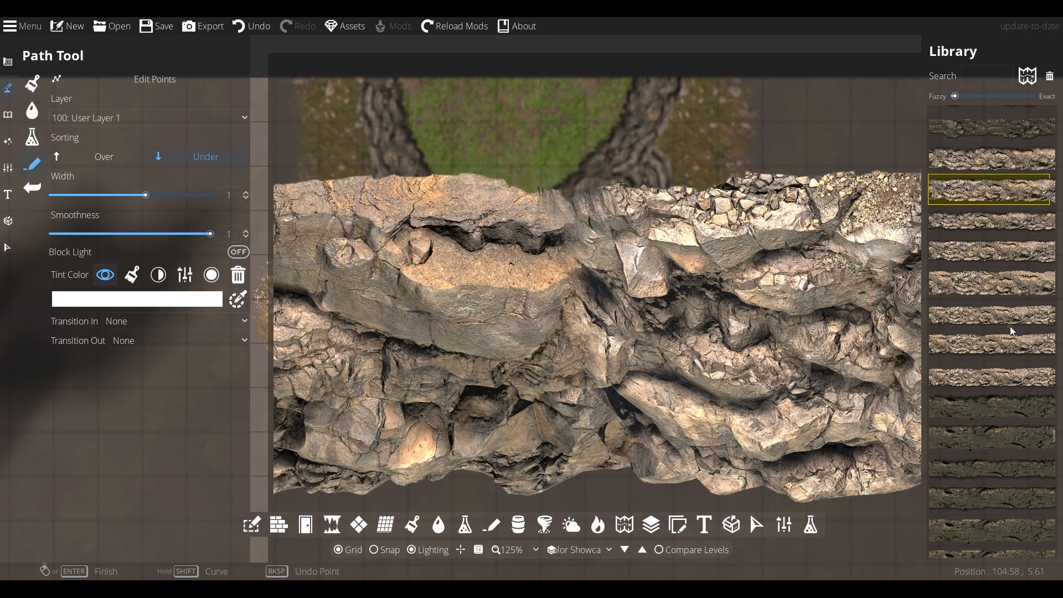
- Choose a dark shadow path style with Fade for both Transition In and Out
left_click_drag(1055, 437, 1062, 393)
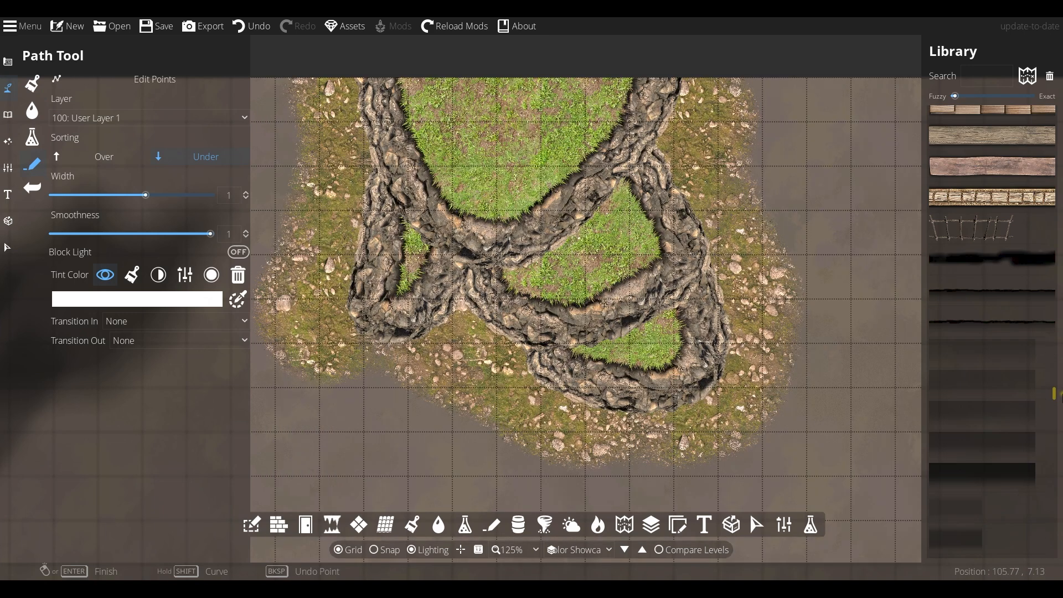
left_click(975, 232)
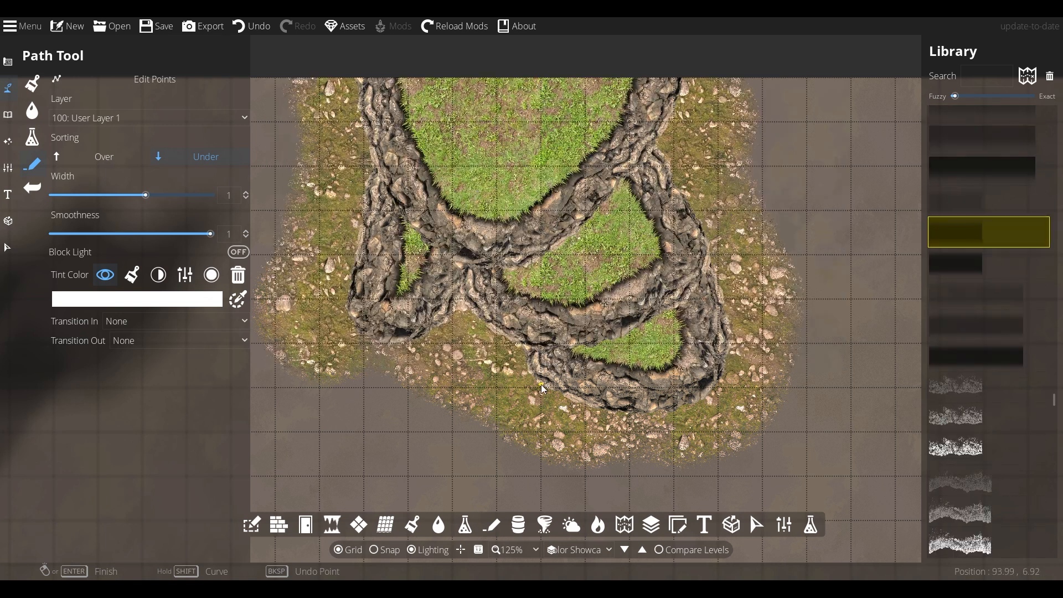
left_click(177, 322)
left_click(139, 356)
left_click(139, 340)
left_click(138, 372)
- Set the path Width to 0.5, then undo the last change with Ctrl+Z
key("Down")
key("Right")
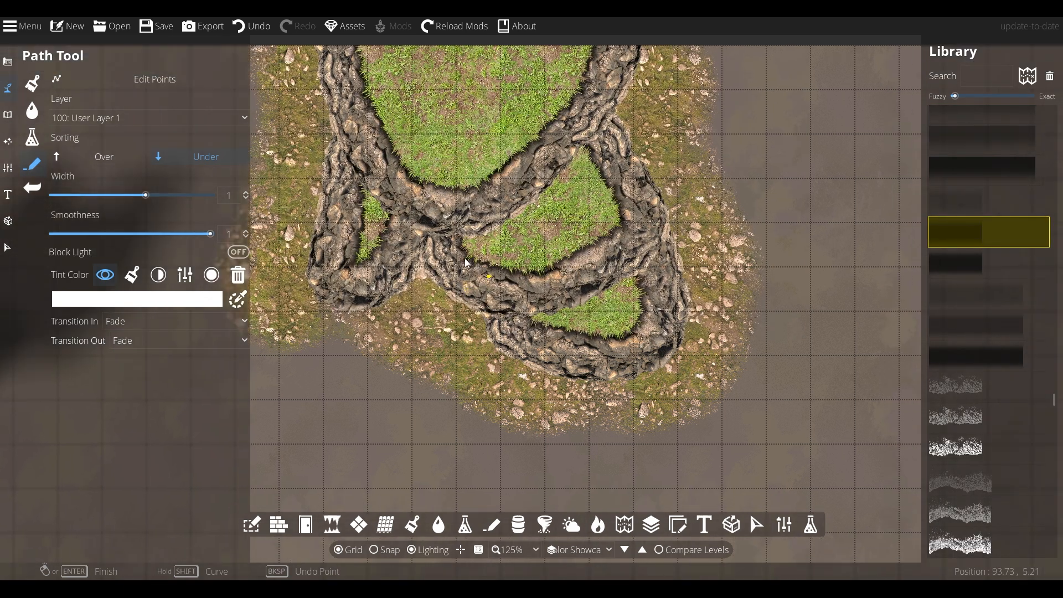
left_click_drag(465, 263, 375, 205)
left_click(239, 195)
type("0.5")
key("Return")
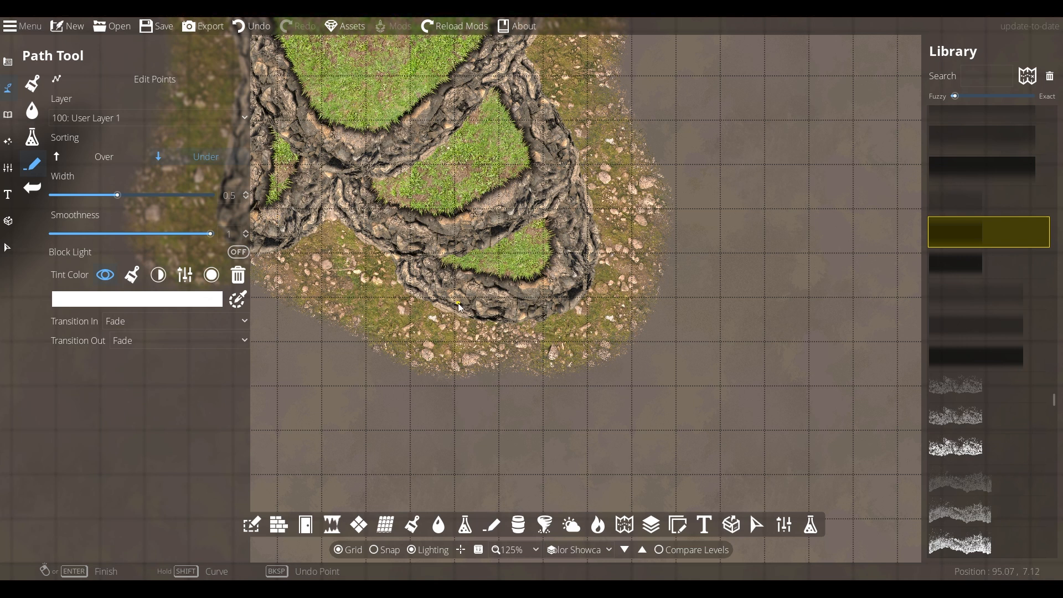
key("ctrl+z")
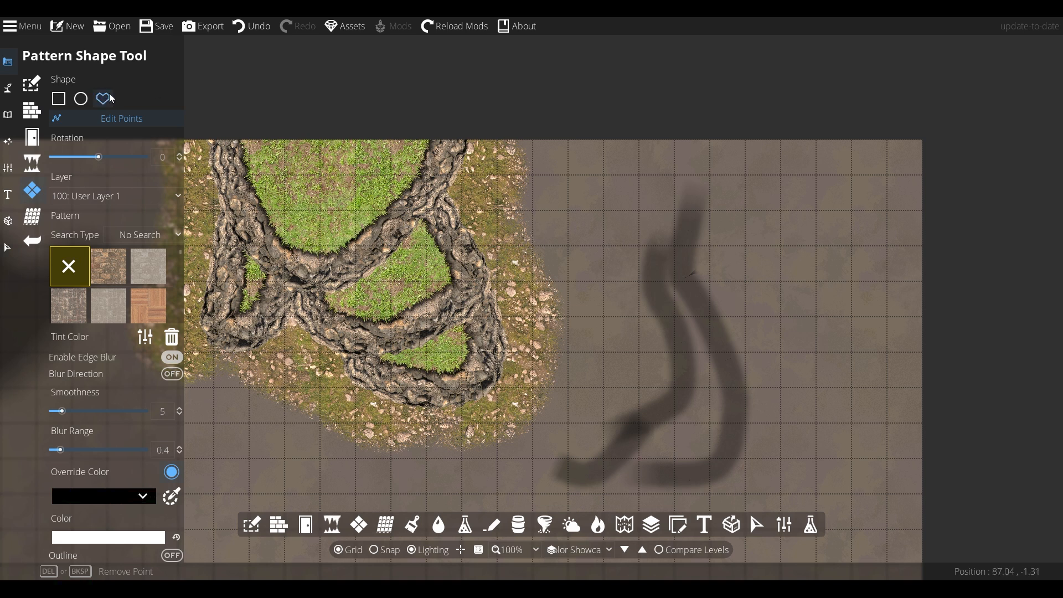
- Draw a black Pattern Shape shadow polygon and move it to User Layer 2
left_click(107, 99)
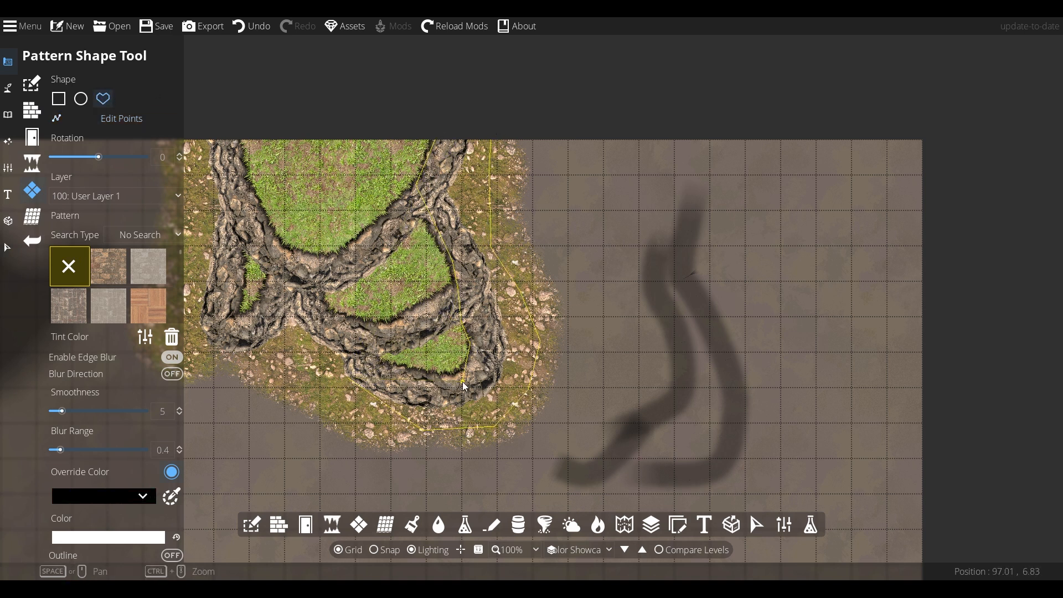
left_click(359, 370)
left_click(6, 252)
left_click(533, 318)
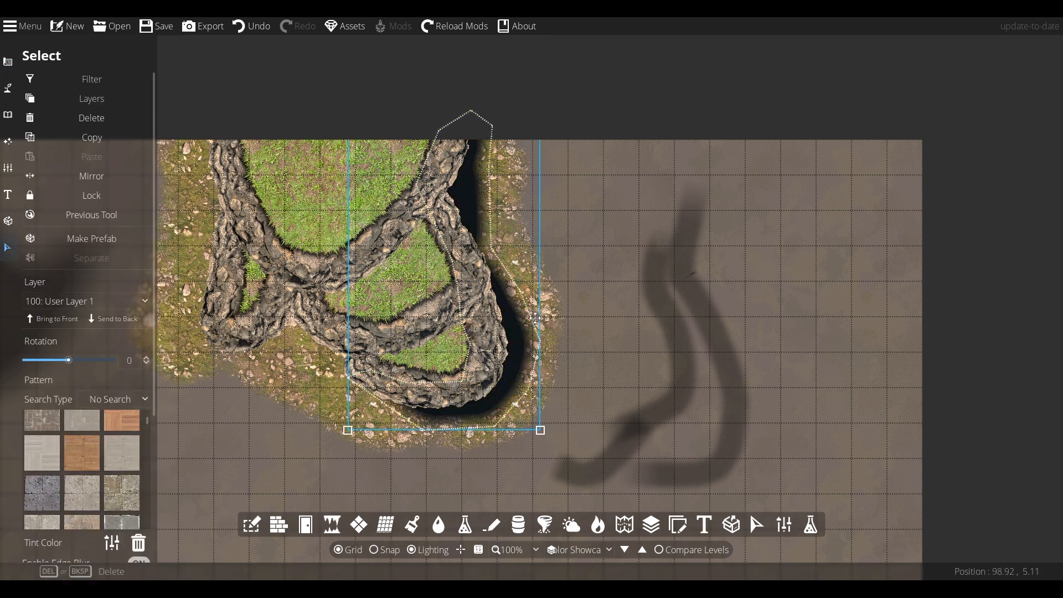
left_click(83, 300)
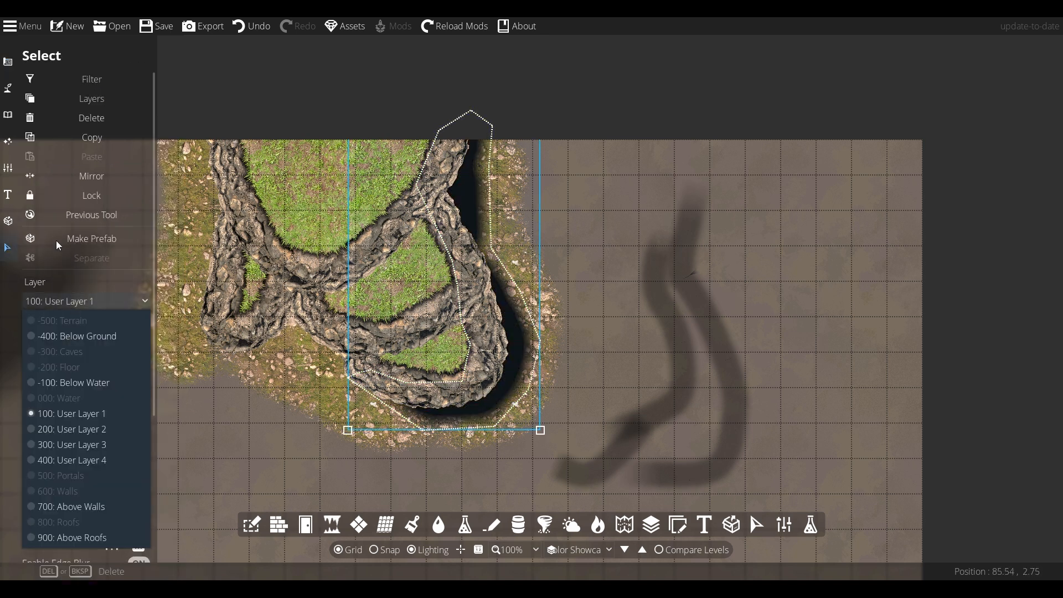
left_click(83, 429)
- Give the shadow a Blur Range of 0.6 and Smoothness 0
left_click_drag(154, 383, 155, 526)
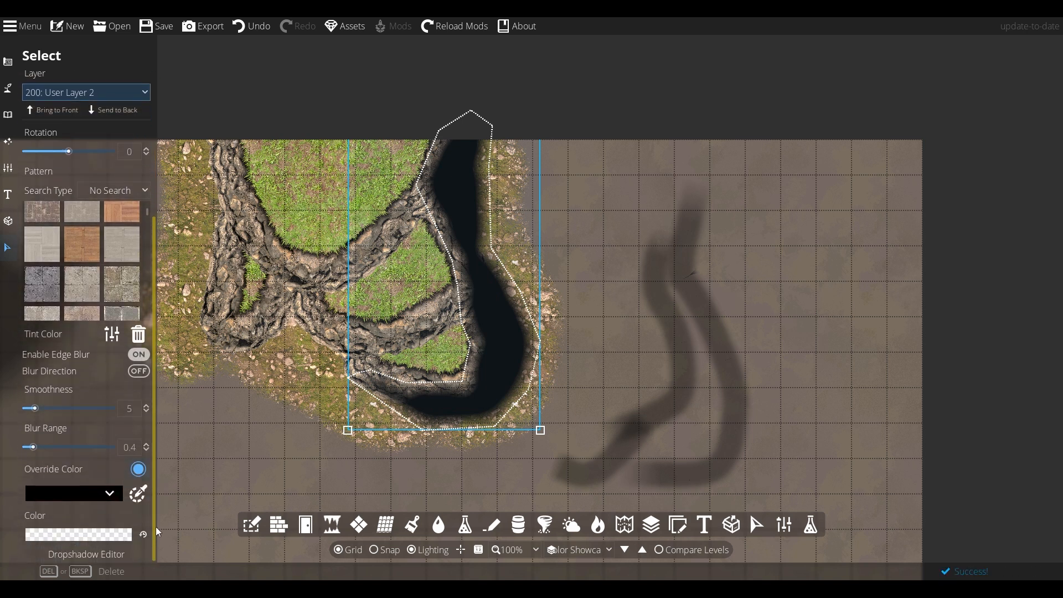
left_click_drag(32, 447, 39, 450)
left_click_drag(34, 410, 26, 411)
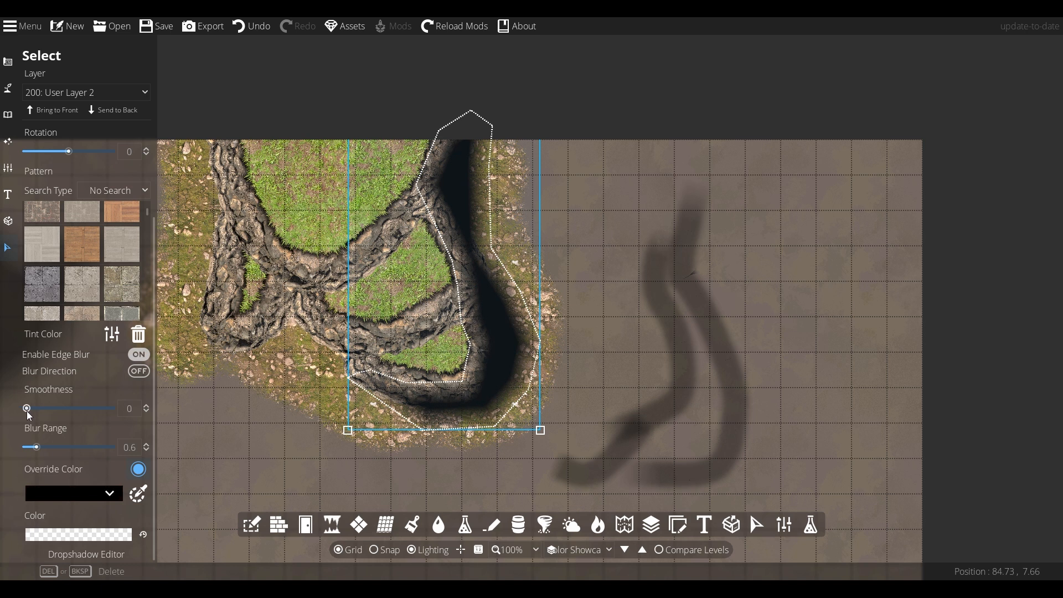
- Widen the shadow polygon to the right by dragging its edge points outward
left_click(9, 64)
left_click(126, 119)
left_click_drag(492, 248, 513, 243)
left_click_drag(490, 167, 527, 134)
left_click_drag(513, 243, 530, 244)
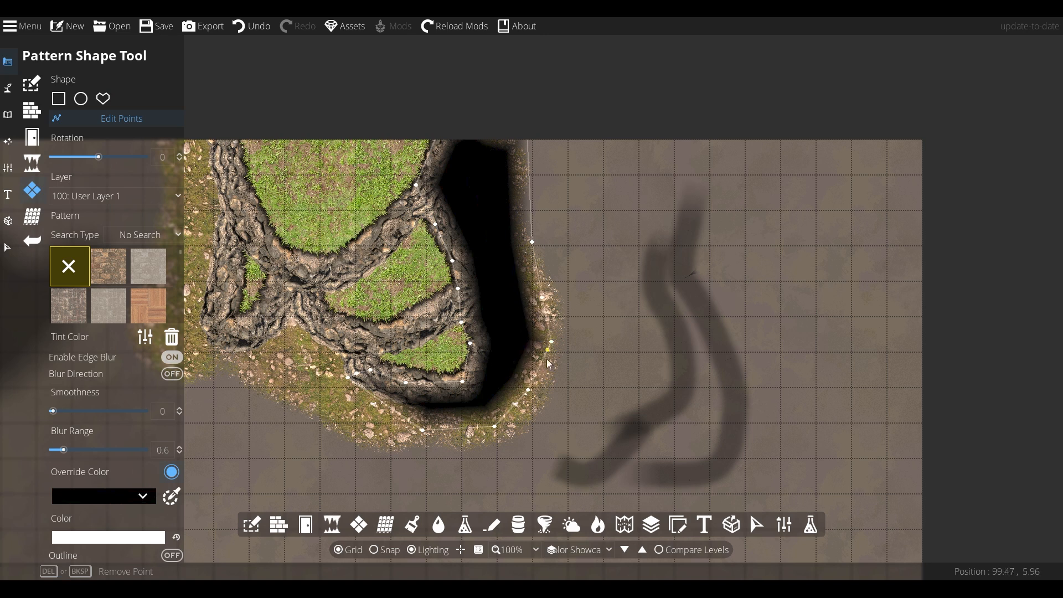
- Make the shadow's override colour more transparent and reselect the shape
left_click(143, 496)
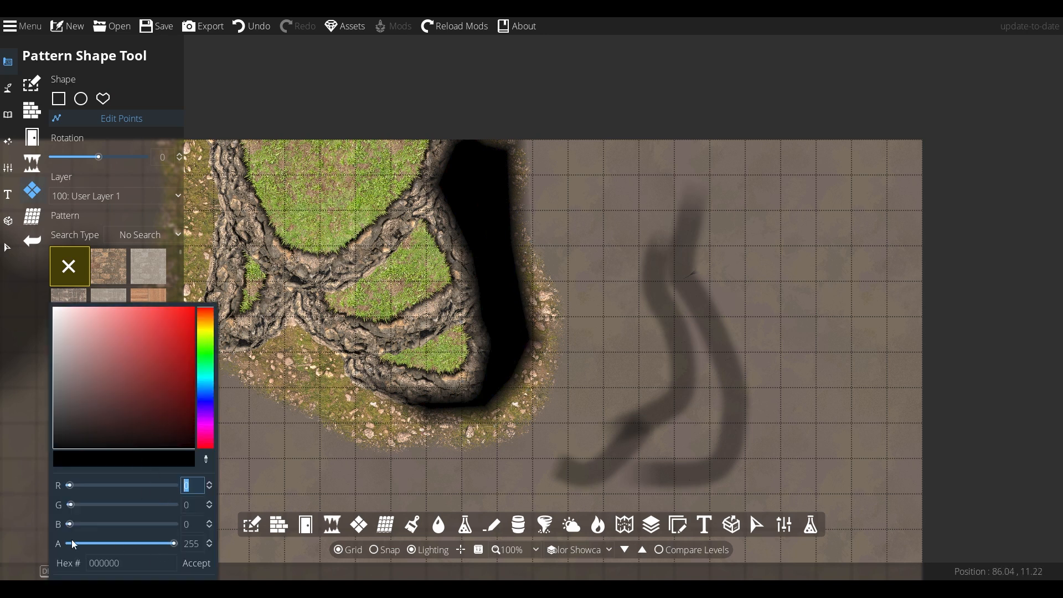
left_click_drag(168, 545, 157, 544)
left_click(306, 473)
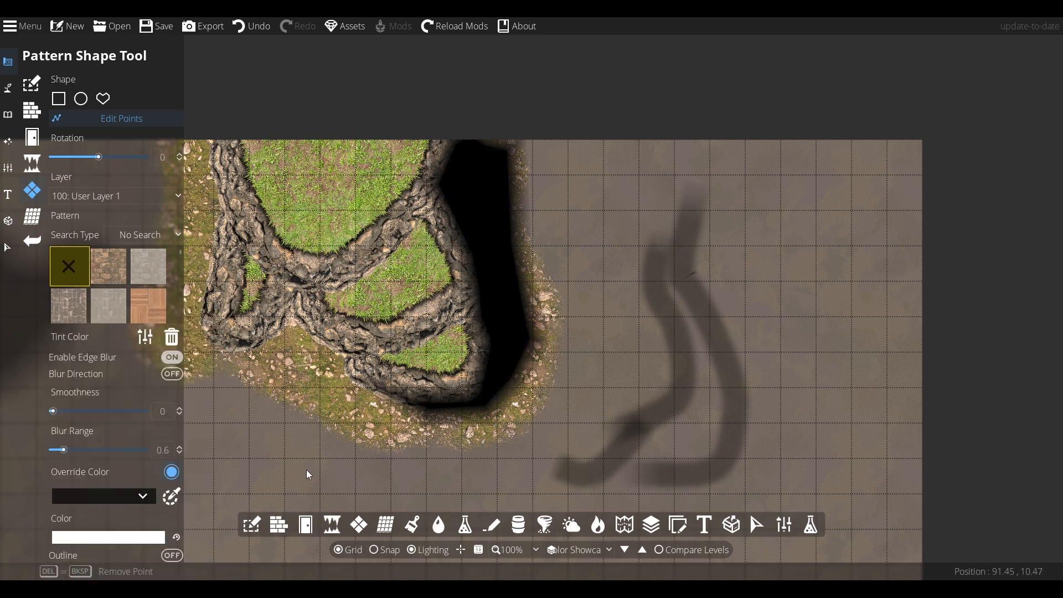
key("s")
left_click(478, 260)
left_click(521, 205)
- Set the shadow's override colour alpha to 100
scroll(151, 460, "down", 5)
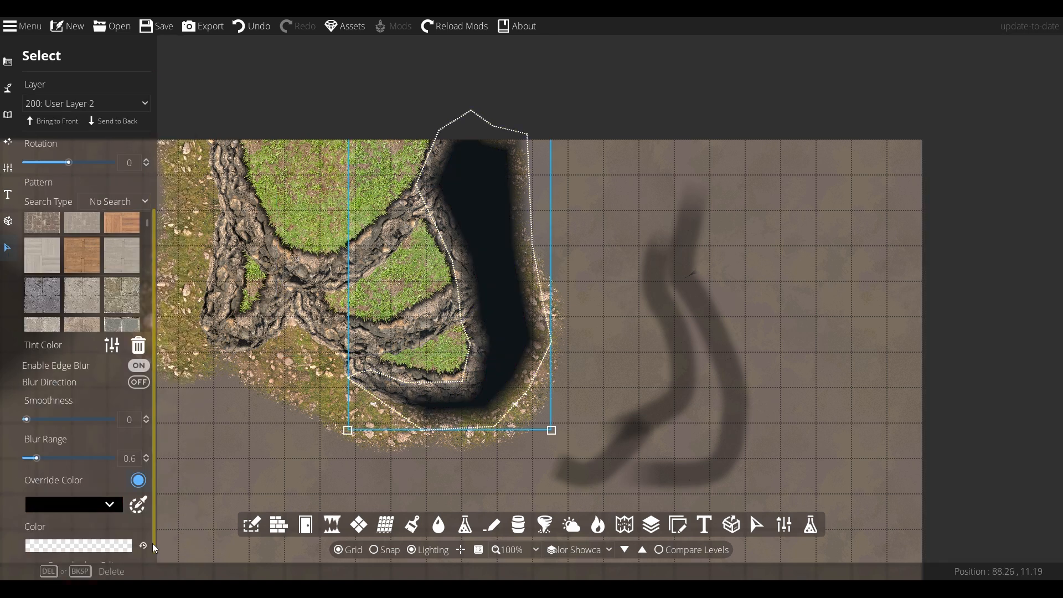
left_click(143, 543)
left_click_drag(143, 545, 85, 535)
double_click(165, 544)
type("100")
key("Return")
left_click(509, 504)
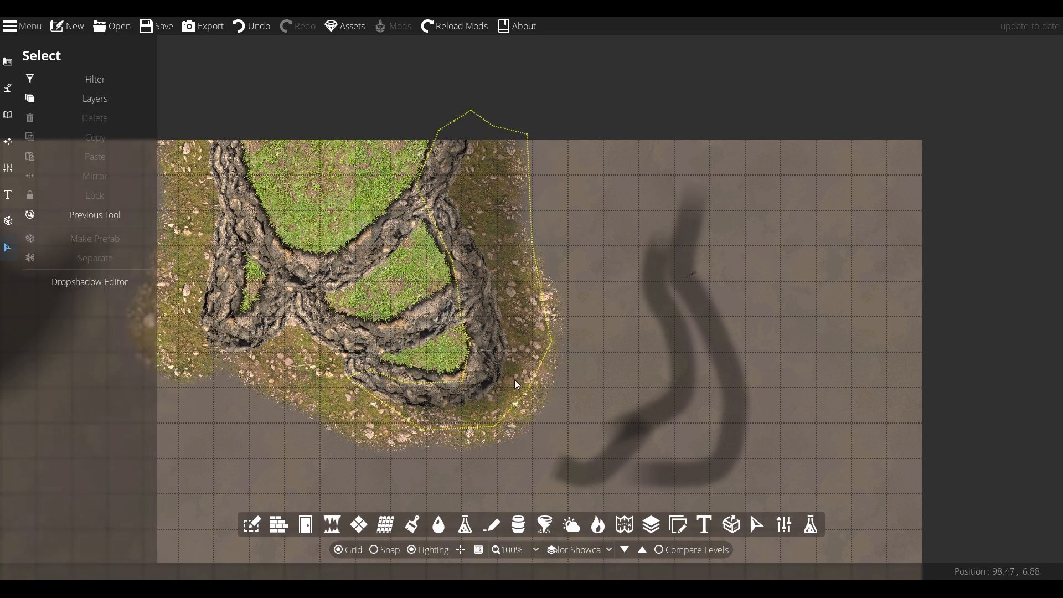
- Reshape the faint shadow beside the cliff and start a new cliff path at width 1
left_click(15, 92)
left_click(56, 187)
left_click(58, 184)
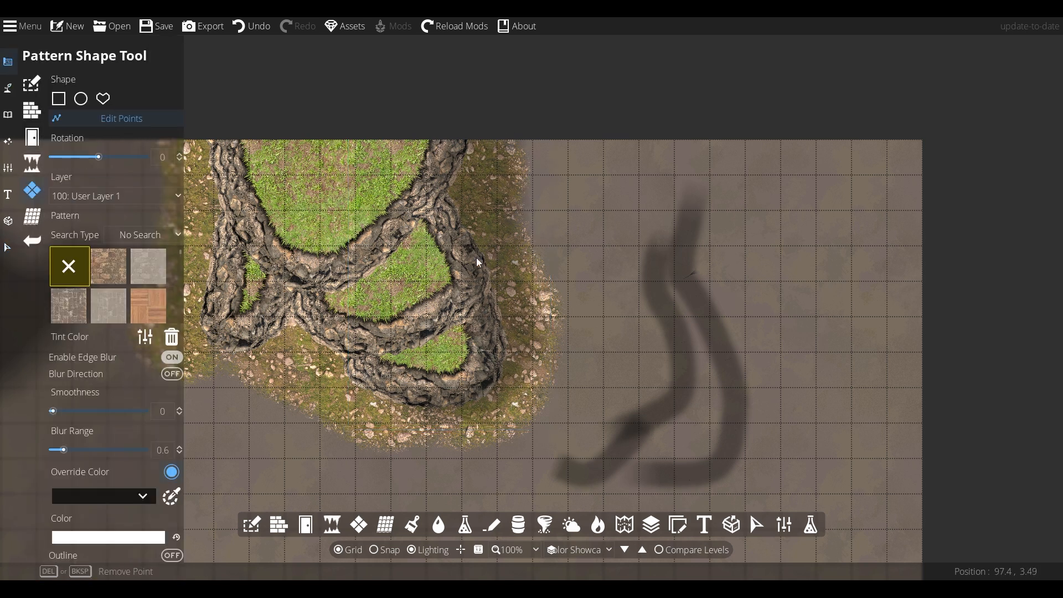
mouse_move(398, 259)
left_mouse_down()
mouse_move(432, 237)
mouse_move(413, 227)
mouse_move(403, 267)
left_mouse_up()
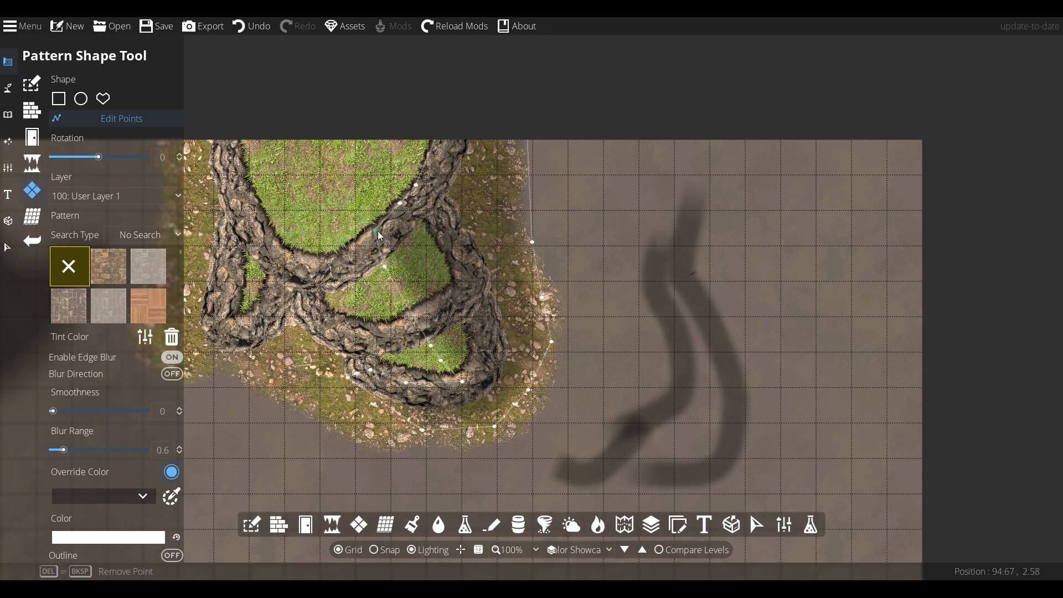
type("1")
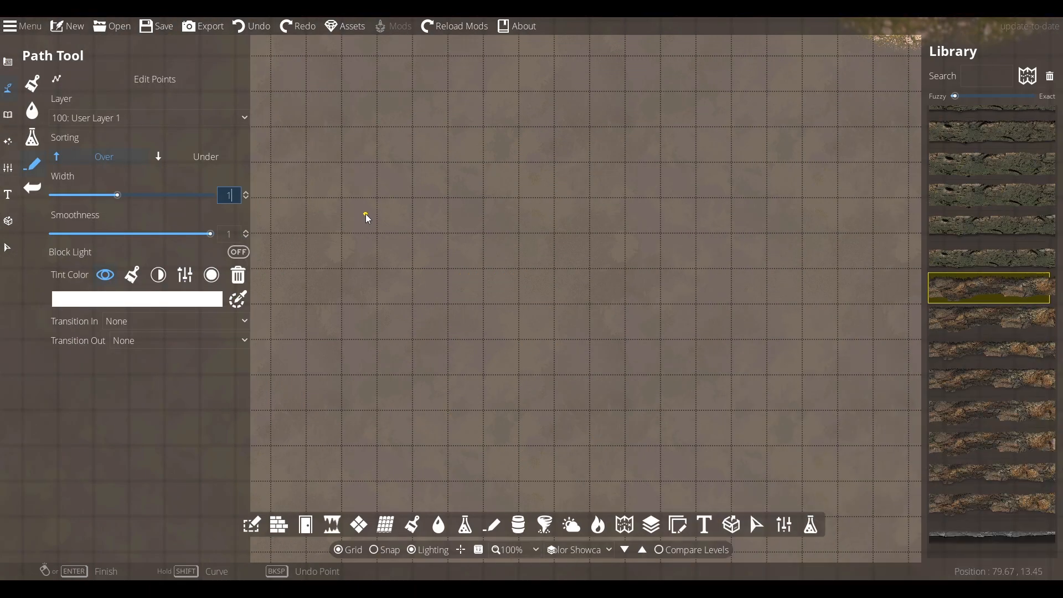
key("Return")
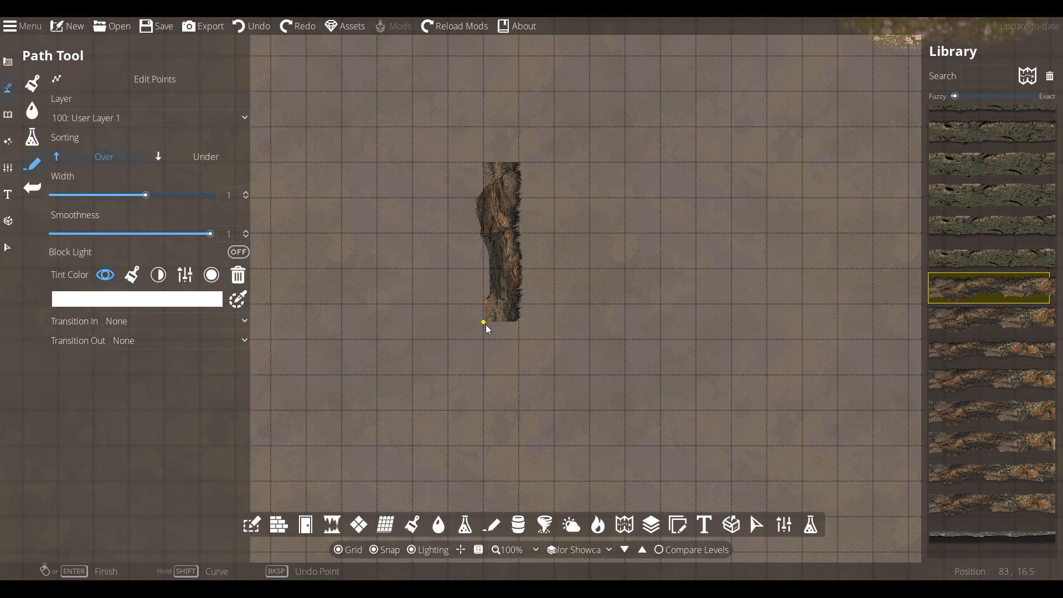
- Lay out the new cliff path around bottom, right side and top, closing it into a loop
key("s")
left_click(498, 336)
left_click(616, 391)
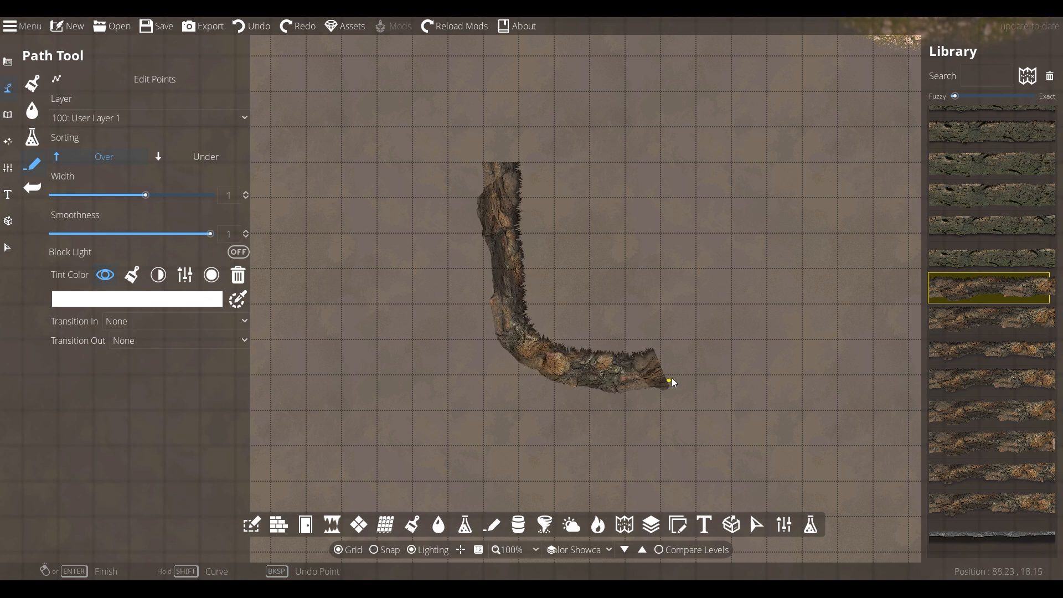
left_click(686, 374)
left_click(736, 259)
left_click(722, 133)
left_click(503, 99)
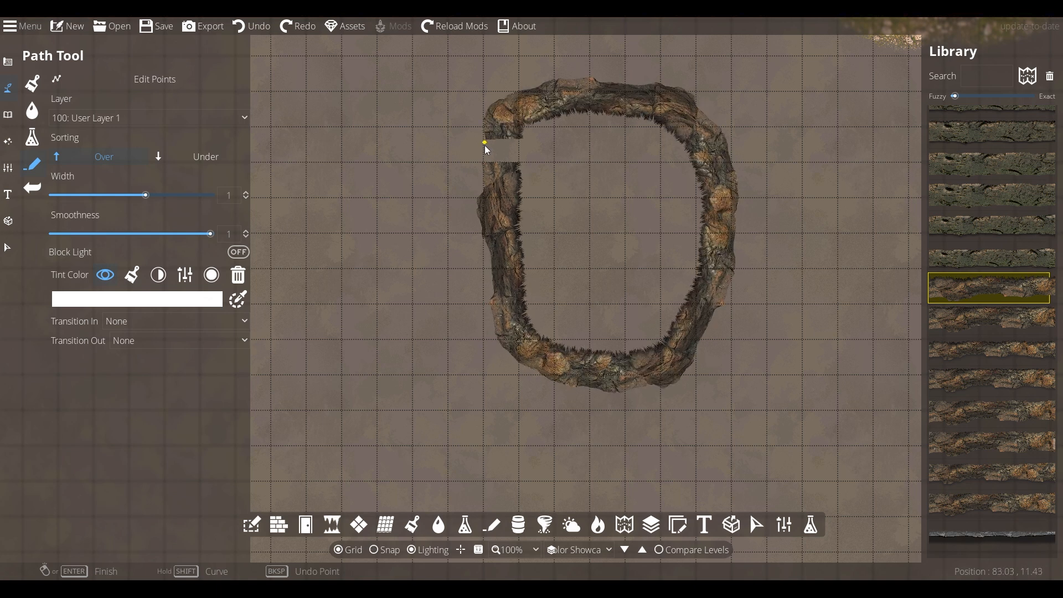
left_click(485, 162)
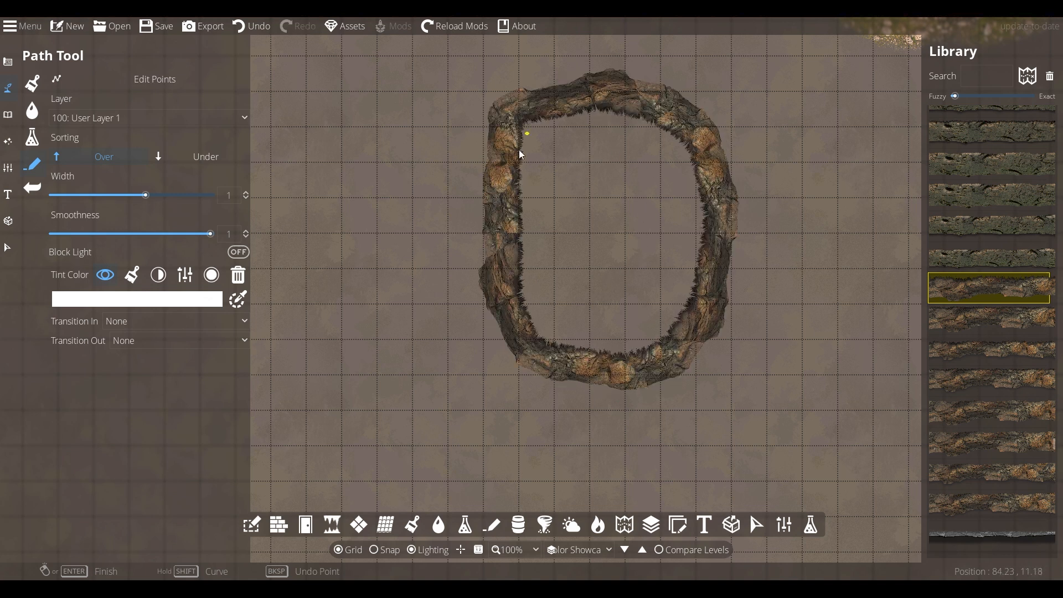
left_click_drag(636, 258, 450, 291)
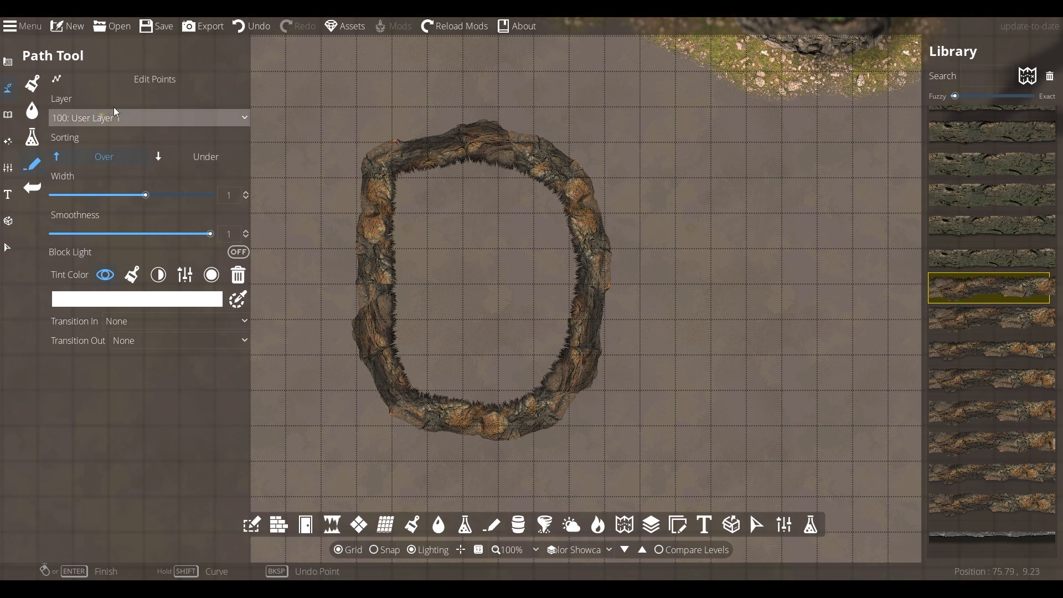
- Paint grass inside the loop and Mossy rocky ground around it, then open the grass slot's terrain choices
left_click(36, 88)
left_click(130, 267)
mouse_move(461, 195)
left_mouse_down()
mouse_move(415, 259)
mouse_move(469, 391)
mouse_move(558, 349)
mouse_move(554, 207)
mouse_move(485, 329)
left_mouse_up()
left_click(105, 299)
mouse_move(335, 185)
left_mouse_down()
mouse_move(335, 267)
mouse_move(433, 434)
mouse_move(547, 433)
mouse_move(608, 336)
mouse_move(605, 181)
mouse_move(426, 132)
mouse_move(359, 157)
mouse_move(332, 150)
left_mouse_up()
left_click(178, 271)
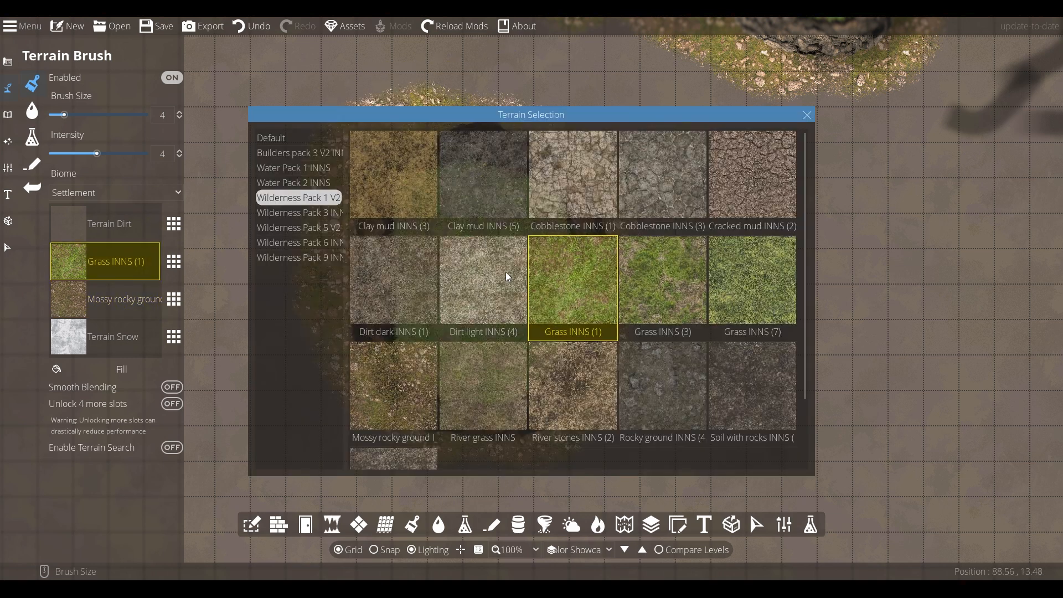
- Replace the terrain slot with Soil with rocks
left_click(740, 408)
left_click(8, 248)
left_click(399, 143)
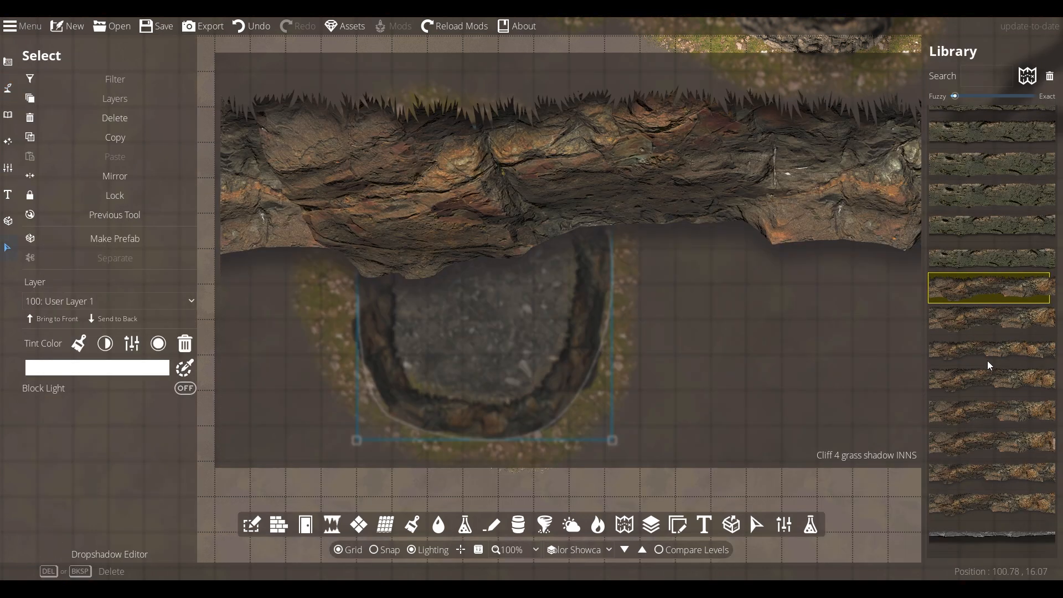
left_click(776, 318)
scroll(489, 181, "up", 2)
- Start a brown rock Library path along the cliff's inner top edge and down the left side
left_click(8, 88)
left_click(32, 163)
left_click(985, 495)
scroll(540, 171, "up", 1)
left_click(596, 189)
left_click(471, 138)
left_click_drag(336, 158, 601, 171)
left_click(506, 187)
left_click(508, 306)
left_click_drag(513, 415, 495, 255)
left_click(495, 361)
left_click(503, 476)
- Run the brown path around the bottom and up the right edge, closing it at its start
left_click_drag(503, 475, 413, 245)
left_click(534, 356)
left_click(664, 360)
left_click(814, 245)
left_click_drag(815, 244, 673, 381)
left_click(703, 247)
left_click(711, 124)
left_click_drag(712, 124, 699, 278)
left_click(650, 162)
left_click(589, 109)
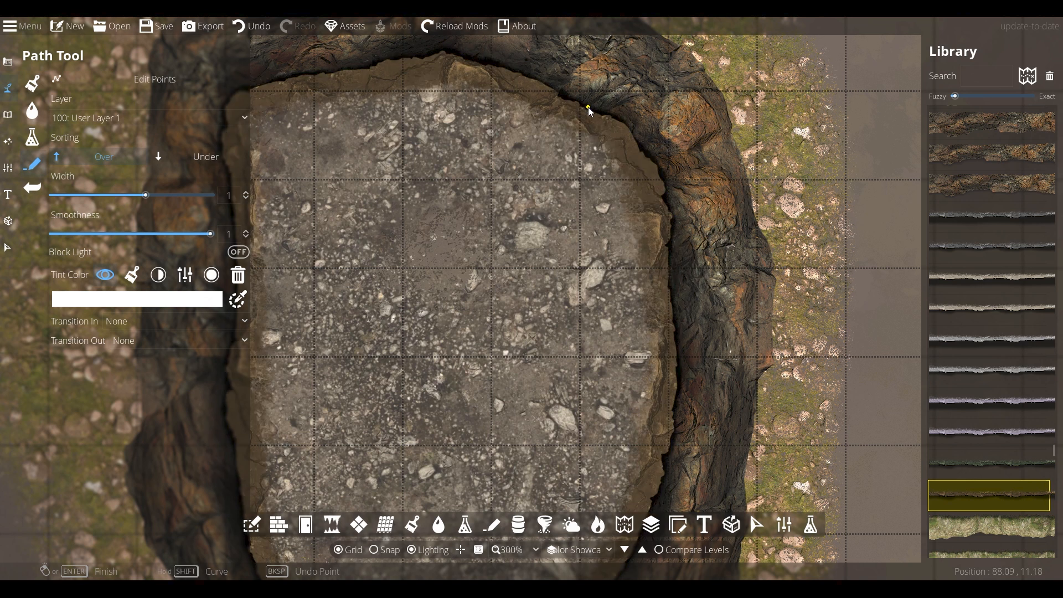
scroll(640, 259, "down", 2)
- Select the new brown path and set its colorize tint to sandy brown b6844f
left_click(9, 249)
left_click(400, 326)
left_click(105, 343)
left_click(133, 368)
left_click(33, 389)
left_click(128, 368)
left_click_drag(179, 331, 179, 319)
left_click_drag(113, 357, 66, 334)
- Confirm the b6844f tint on the brown path and deselect it
left_click(170, 563)
left_click(826, 258)
left_click_drag(298, 307, 303, 289)
scroll(317, 333, "up", 4)
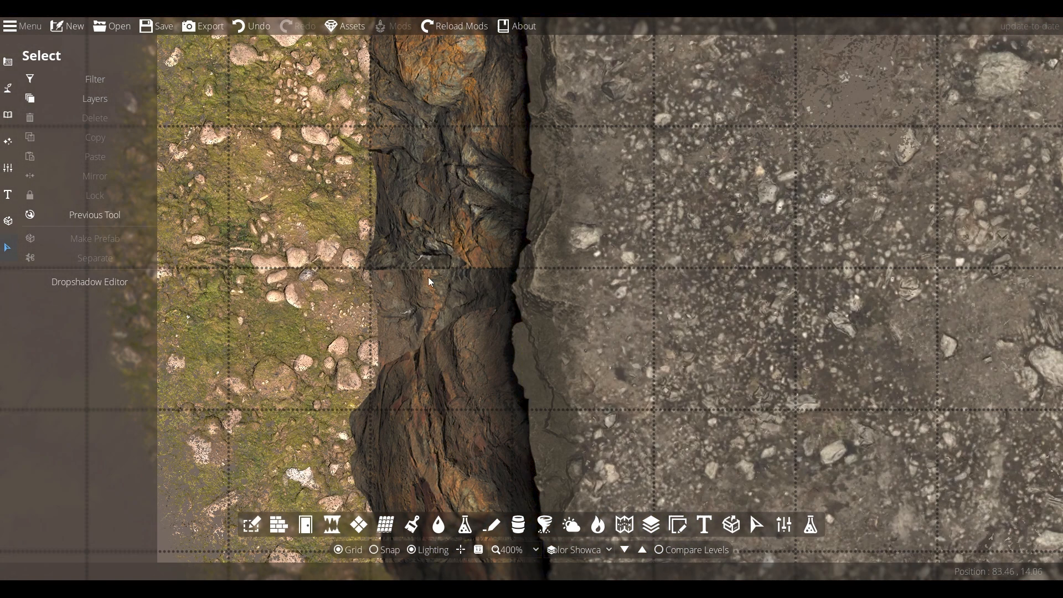
scroll(427, 277, "down", 2)
- Choose a rock cliff path style at width 0.8, fading in at its start and out at its end
left_click(412, 524)
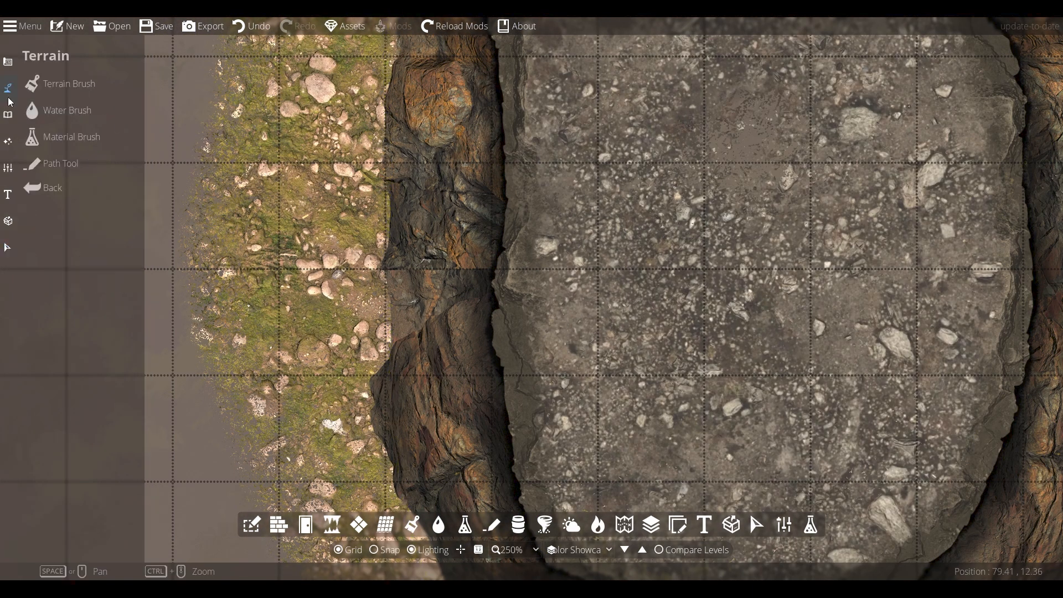
left_click(491, 524)
mouse_move(1007, 403)
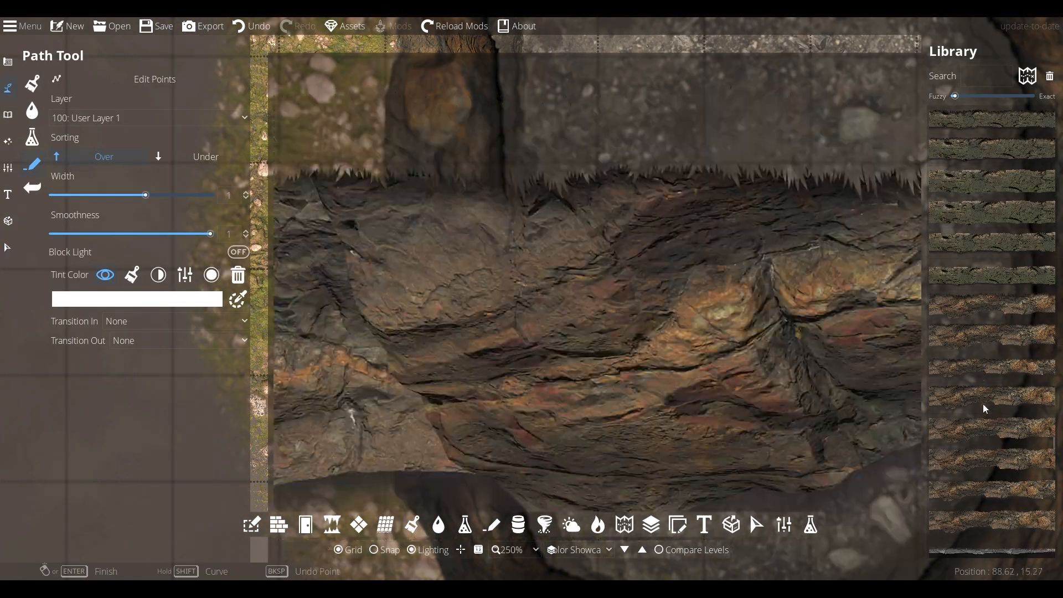
left_click(989, 429)
double_click(235, 196)
type(".8")
key("Return")
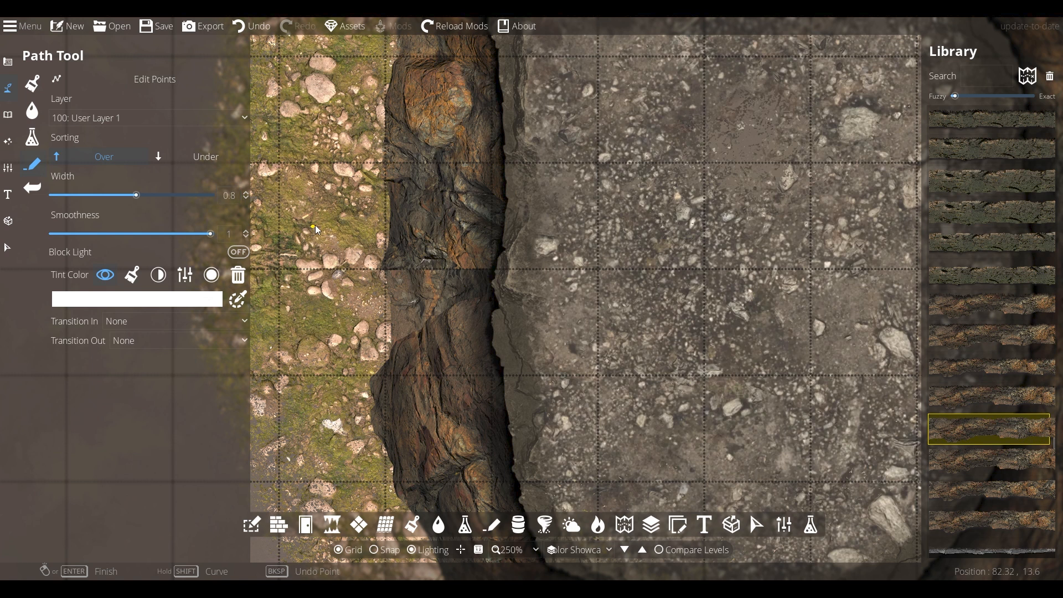
left_click(130, 322)
left_click(135, 358)
left_click(135, 340)
left_click(134, 373)
left_click(453, 154)
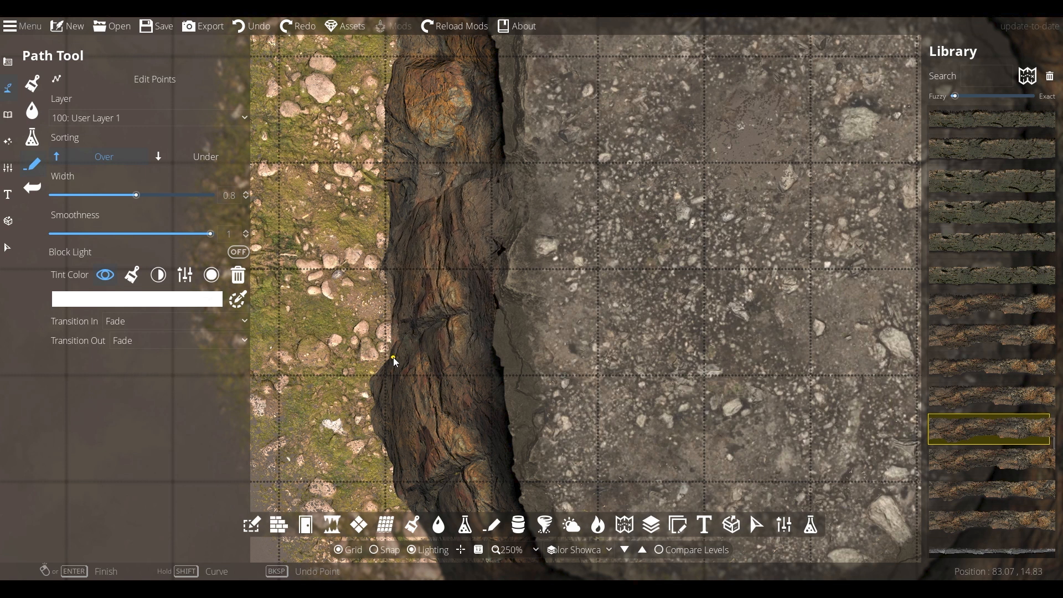
- Bring the right-hand cliff path to the front and zoom out over the cliff ring
left_click(9, 247)
left_click(391, 264)
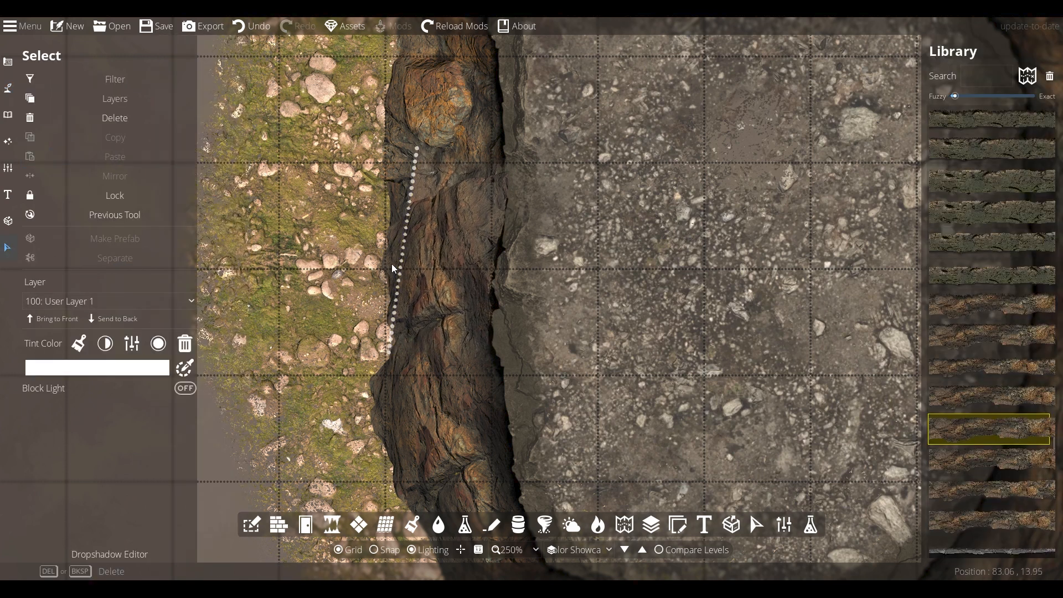
left_click(502, 301)
left_click(73, 320)
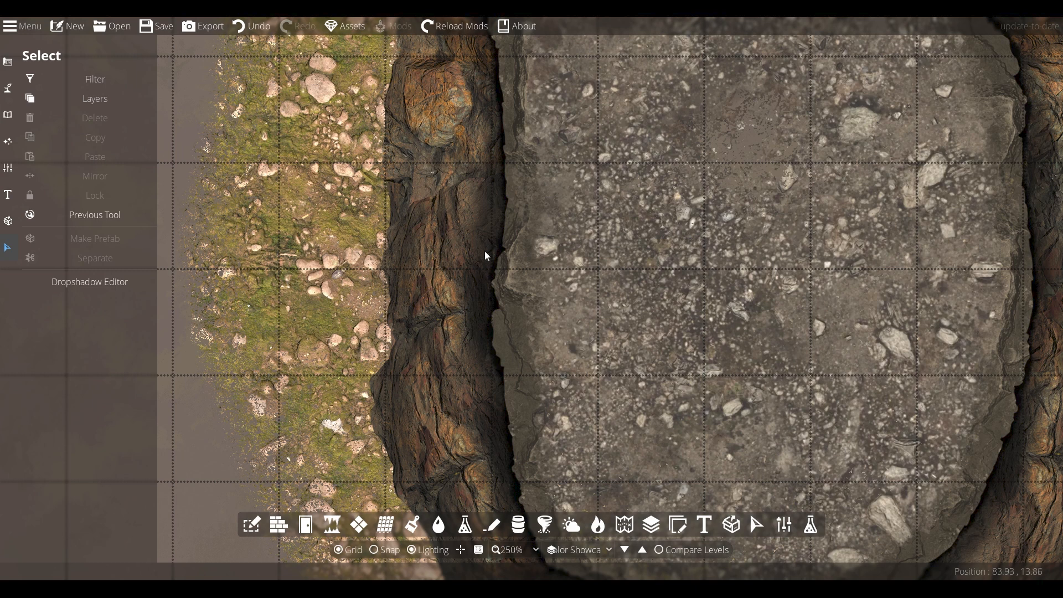
scroll(555, 367, "down", 3)
left_click_drag(892, 432, 832, 414)
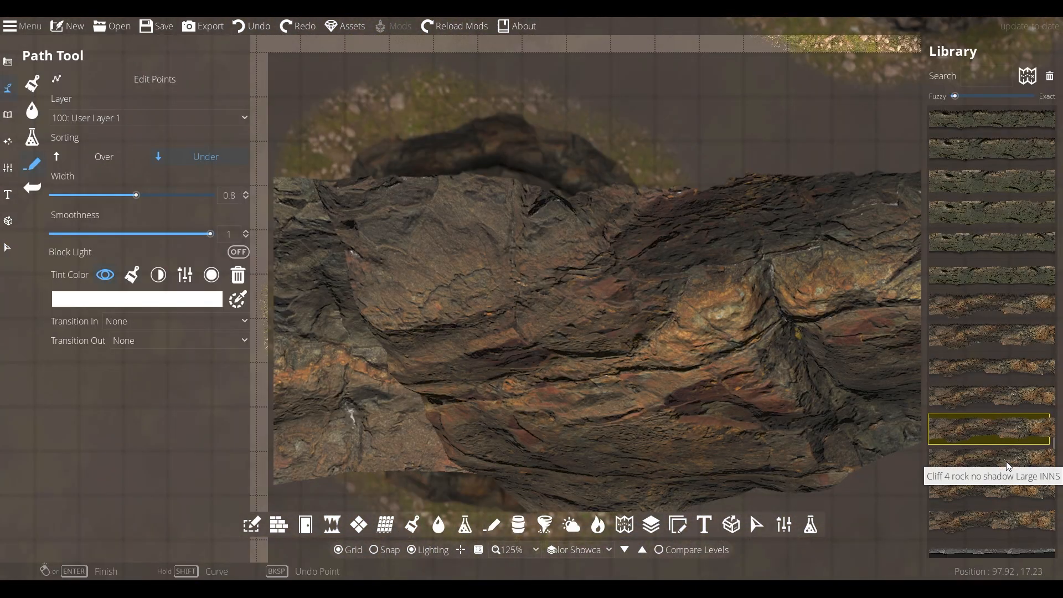
- Trace a closed Cliff 4 rock path around the ring's left side, lower tip and right side
left_click(1006, 461)
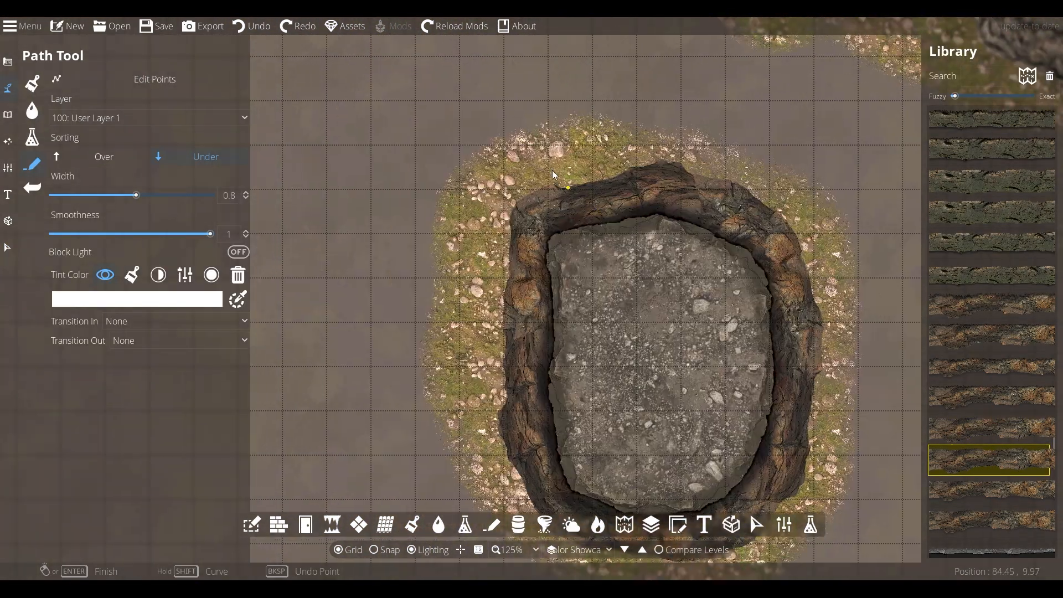
left_click(550, 131)
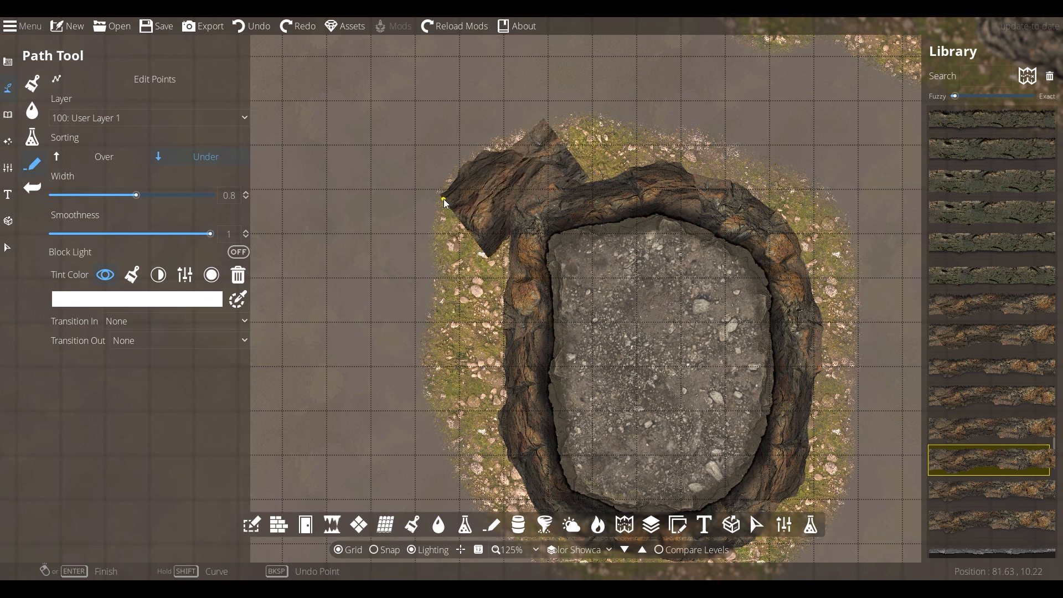
left_click(444, 198)
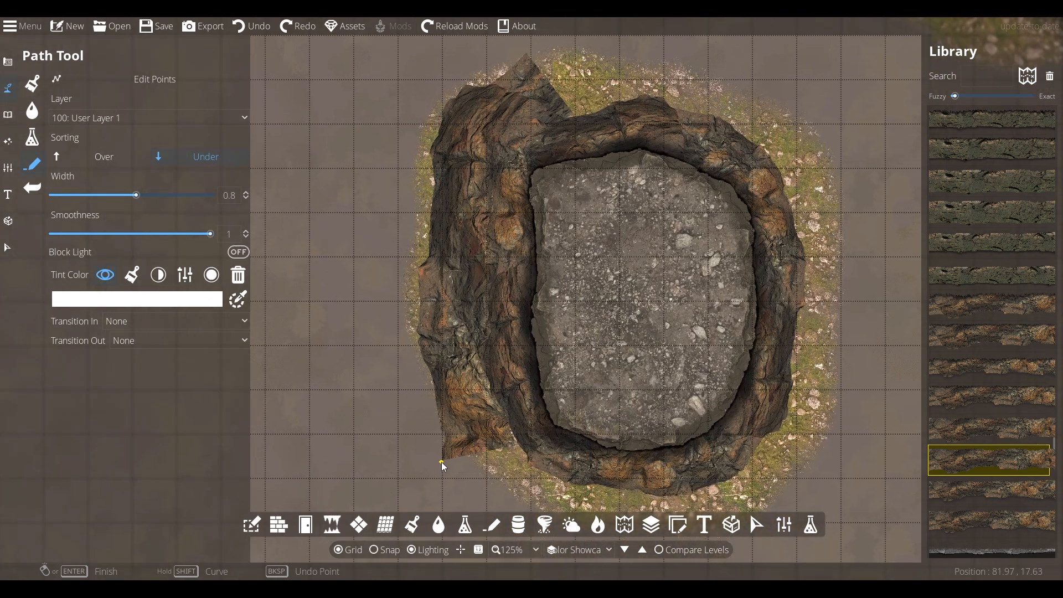
left_click(441, 462)
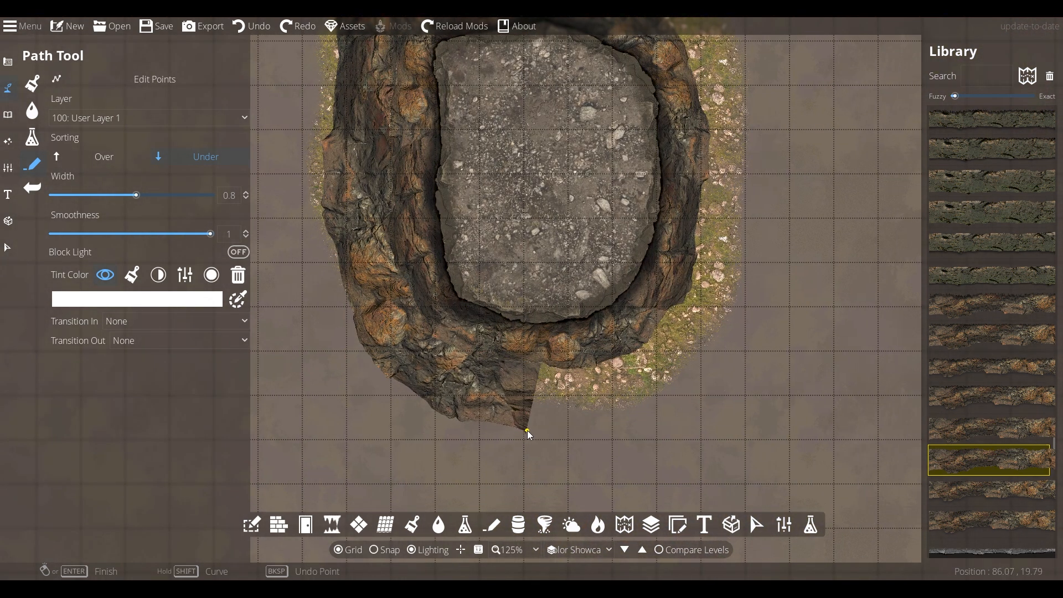
left_click(527, 431)
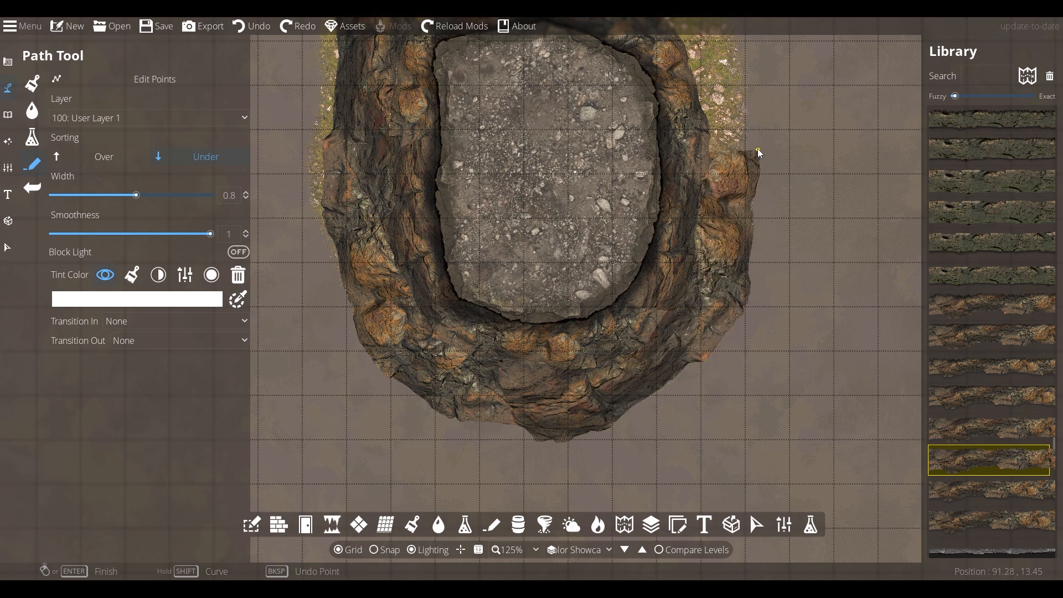
left_click(758, 148)
left_click_drag(758, 148, 717, 248)
left_click(714, 173)
left_click(666, 89)
left_click_drag(665, 88, 723, 212)
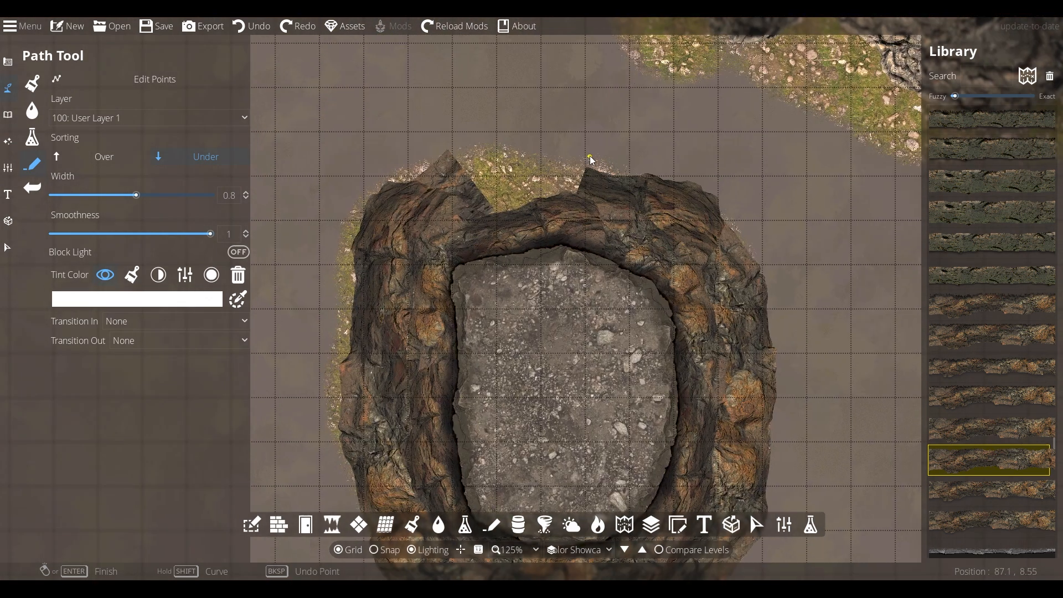
left_click(451, 148)
scroll(683, 263, "down", 2)
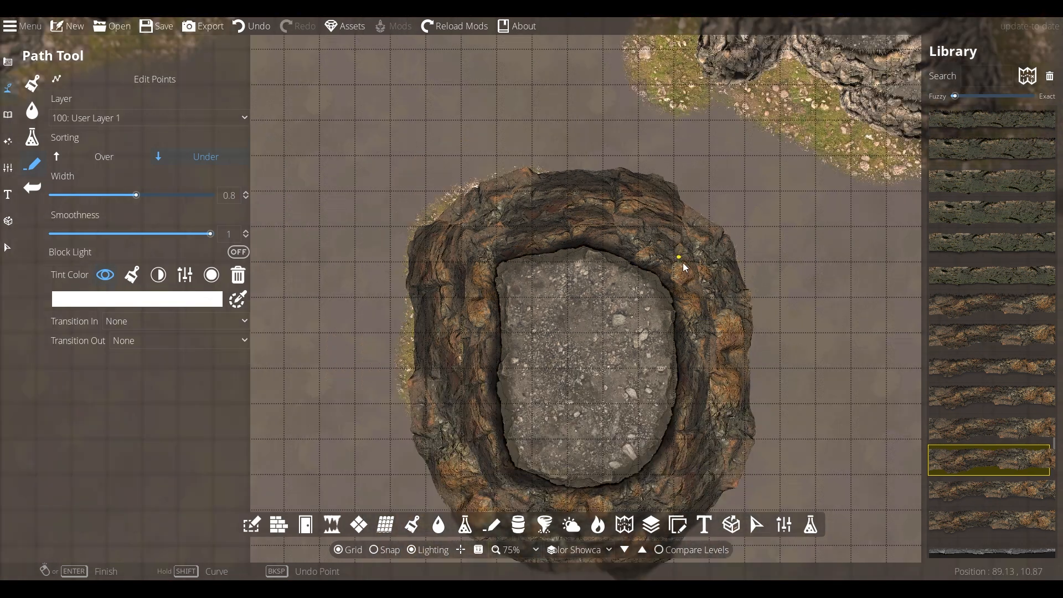
left_click_drag(735, 331, 645, 247)
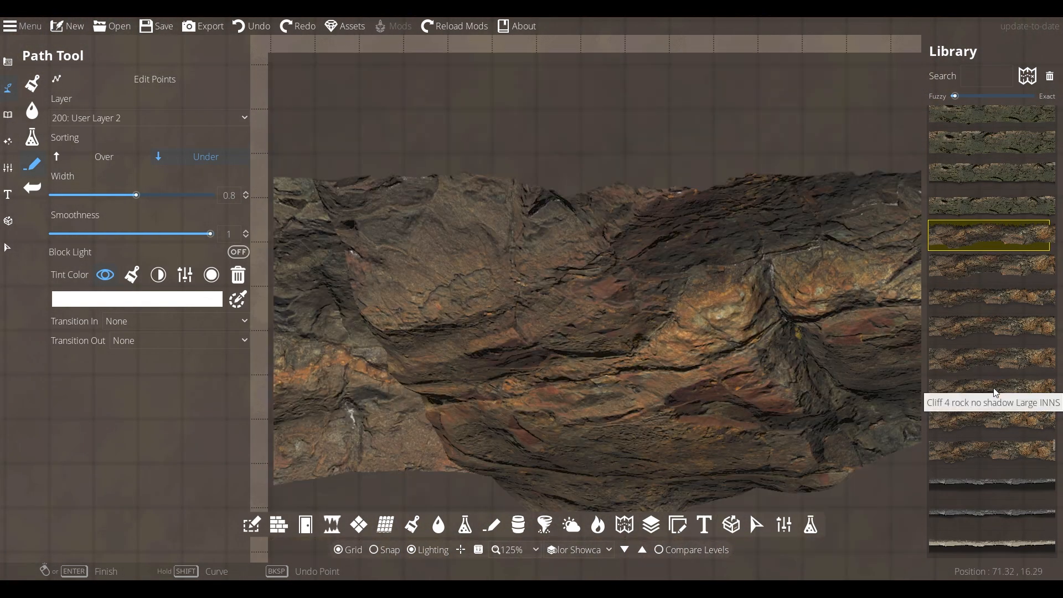
- Draw a U-shaped rock cliff arc that grows in at its start and shrinks at its end
left_click(994, 391)
left_click(145, 322)
left_click(141, 370)
left_click(141, 342)
left_click(145, 390)
left_click_drag(516, 247, 463, 223)
mouse_move(359, 154)
left_mouse_down()
mouse_move(342, 218)
mouse_move(354, 335)
mouse_move(506, 434)
mouse_move(693, 412)
mouse_move(744, 316)
mouse_move(755, 228)
mouse_move(647, 134)
mouse_move(603, 116)
mouse_move(576, 106)
mouse_move(455, 111)
left_mouse_up()
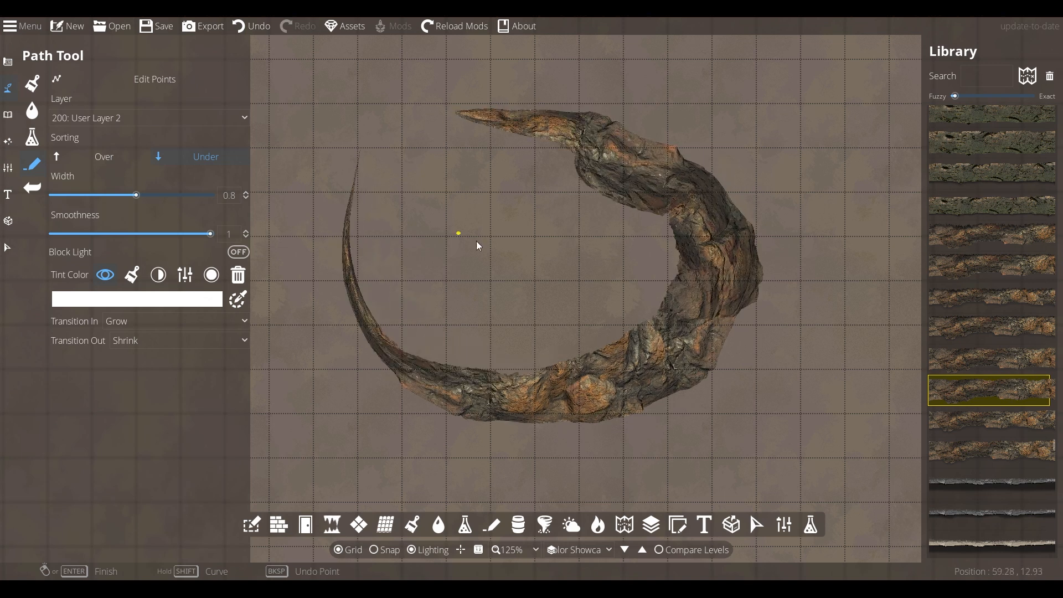
- Edit the cliff's points to thicken and reshape its left and right arm tips
left_click(218, 82)
left_click(355, 167)
left_click(348, 179)
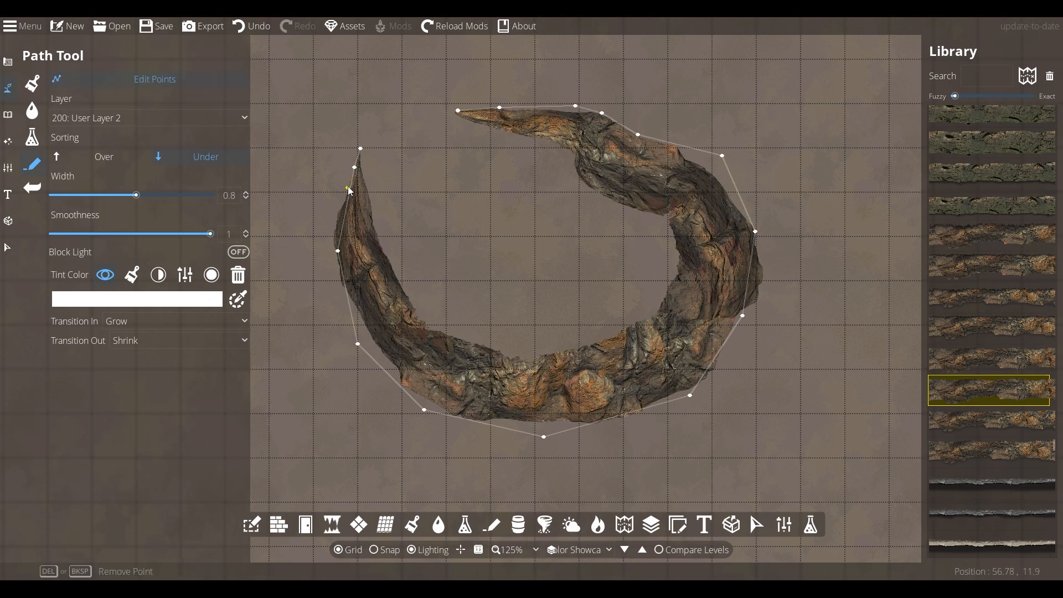
left_click(343, 195)
left_click_drag(348, 179, 357, 160)
left_click(517, 105)
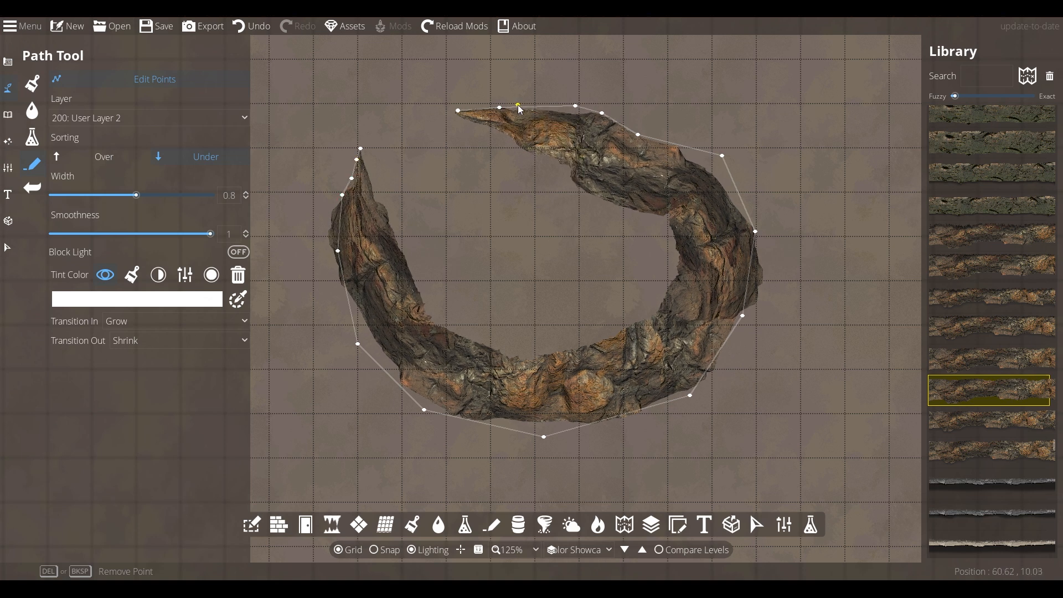
left_click(479, 111)
left_click_drag(441, 112, 427, 115)
left_click(445, 116)
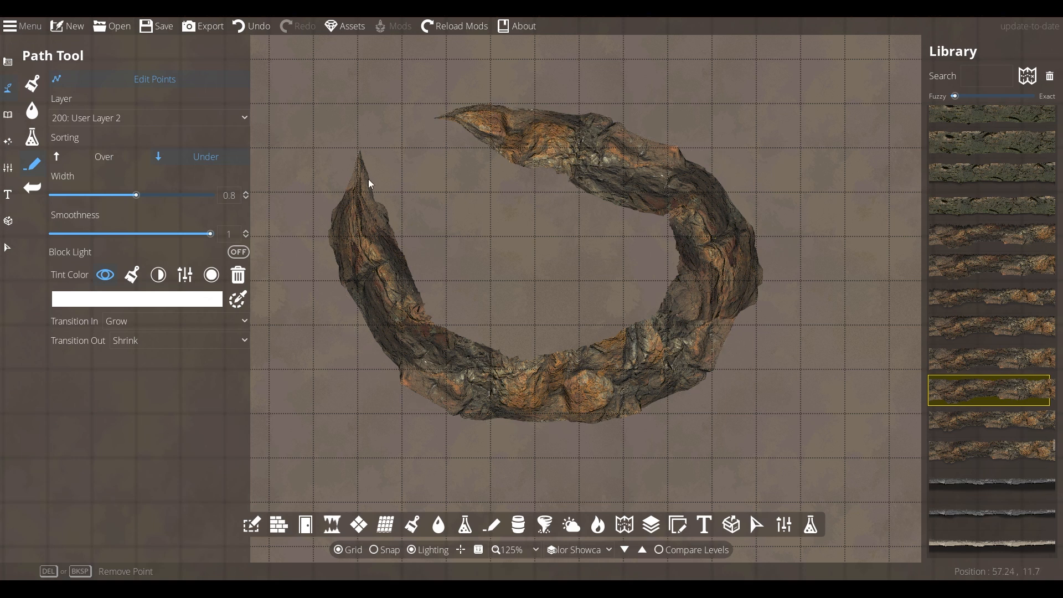
left_click(345, 191)
right_click(445, 220)
- Start a grey rock wall path from the left arm's tip along the crescent's inner edge
left_click_drag(1054, 447, 1053, 451)
left_click(989, 385)
scroll(388, 190, "up", 4)
left_click(312, 107)
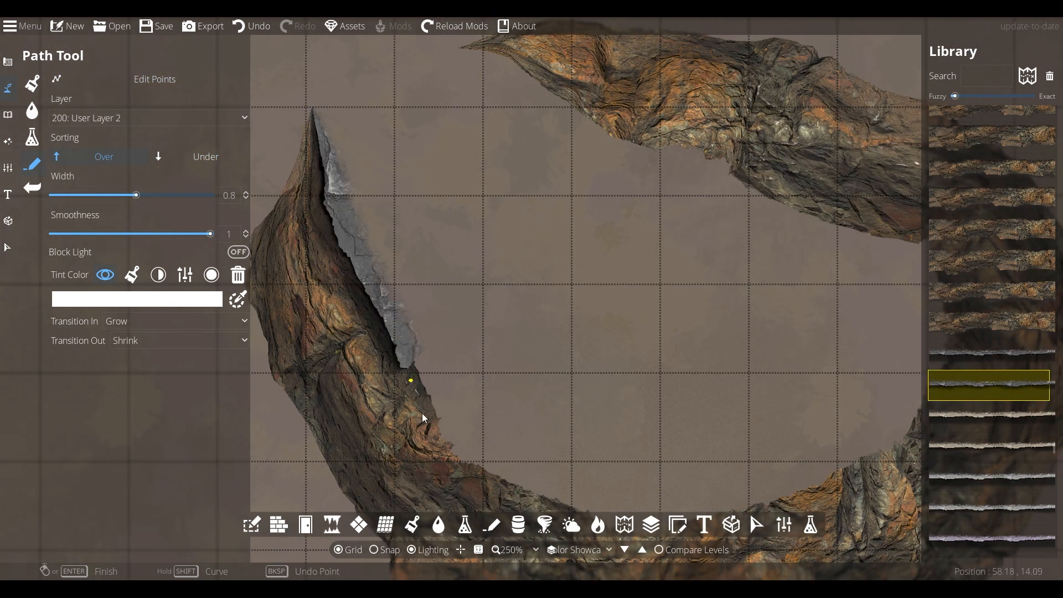
left_click(458, 455)
left_click_drag(627, 541, 419, 391)
left_click(456, 374)
left_click(712, 270)
- Carry the grey wall around the inner curve to the upper arm's tip
left_click(720, 86)
left_click_drag(655, 70, 672, 155)
left_click(527, 101)
left_click_drag(444, 75, 573, 185)
left_click(514, 158)
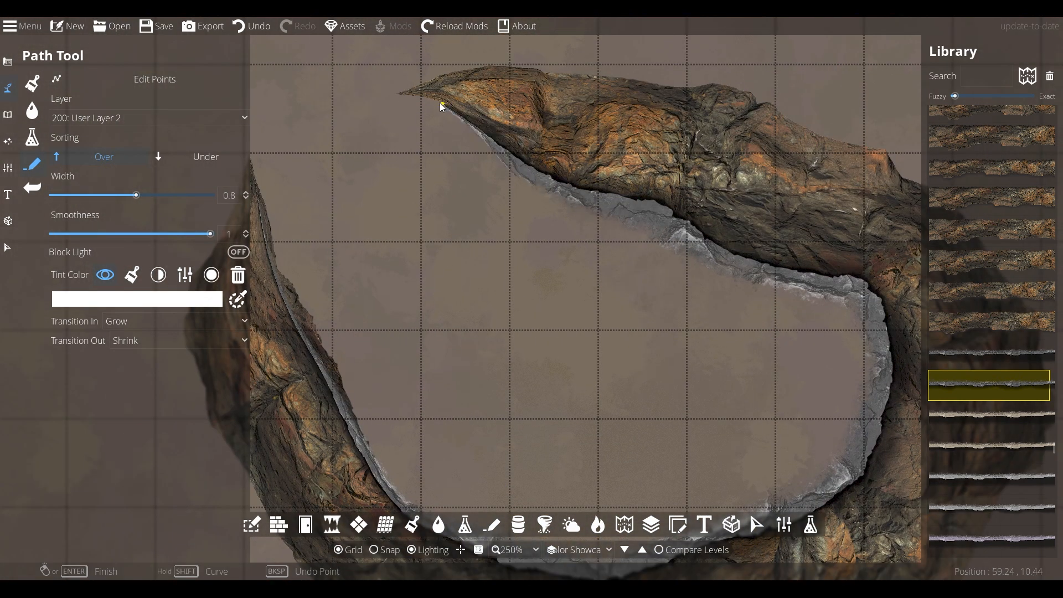
right_click(399, 92)
- Insert extra points along the left arm and near its tip to refine its shape
left_click_drag(399, 92, 558, 128)
left_click(145, 80)
left_click(430, 319)
left_click(412, 235)
left_click(411, 206)
left_click(416, 256)
left_click_drag(586, 318, 489, 290)
scroll(468, 237, "down", 5)
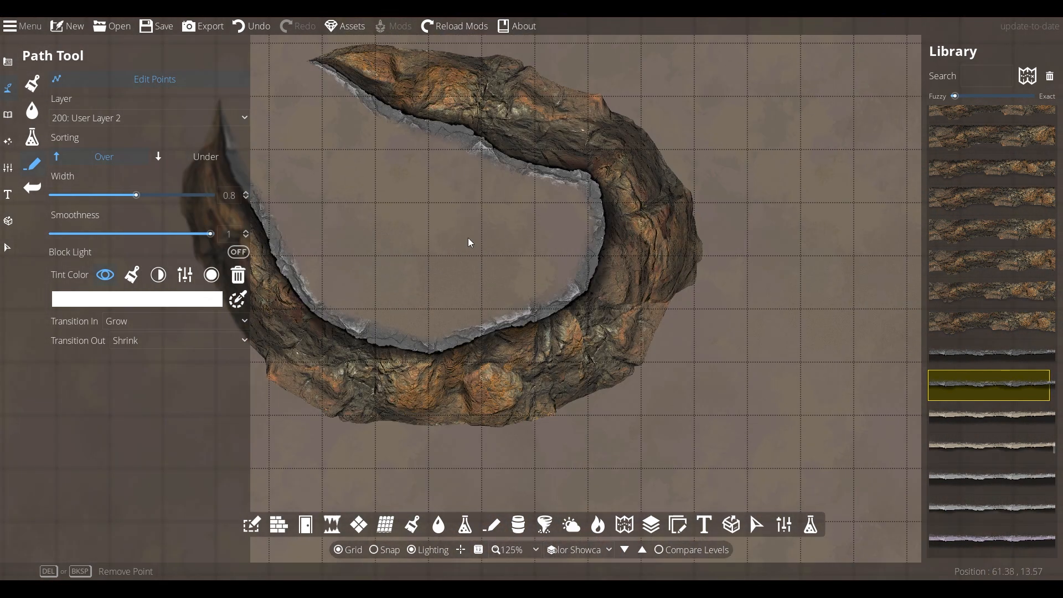
- Paint Soil with rocks inside the crescent and Mossy rocky ground along its left and bottom
left_click(33, 84)
left_click(103, 256)
scroll(477, 280, "down", 5)
mouse_move(476, 269)
left_mouse_down()
mouse_move(576, 246)
mouse_move(430, 238)
mouse_move(385, 189)
left_mouse_up()
scroll(431, 239, "down", 3)
left_click(113, 301)
mouse_move(340, 227)
left_mouse_down()
mouse_move(342, 297)
mouse_move(450, 398)
mouse_move(535, 409)
mouse_move(438, 430)
mouse_move(671, 323)
mouse_move(606, 177)
mouse_move(647, 202)
mouse_move(377, 164)
mouse_move(411, 214)
left_mouse_up()
- Paint light dirt across the crescent's interior, then reselect the Mossy rocky ground terrain
scroll(540, 201, "up", 1)
left_click(113, 336)
mouse_move(394, 173)
left_mouse_down()
mouse_move(423, 245)
mouse_move(350, 141)
left_mouse_up()
left_click(85, 305)
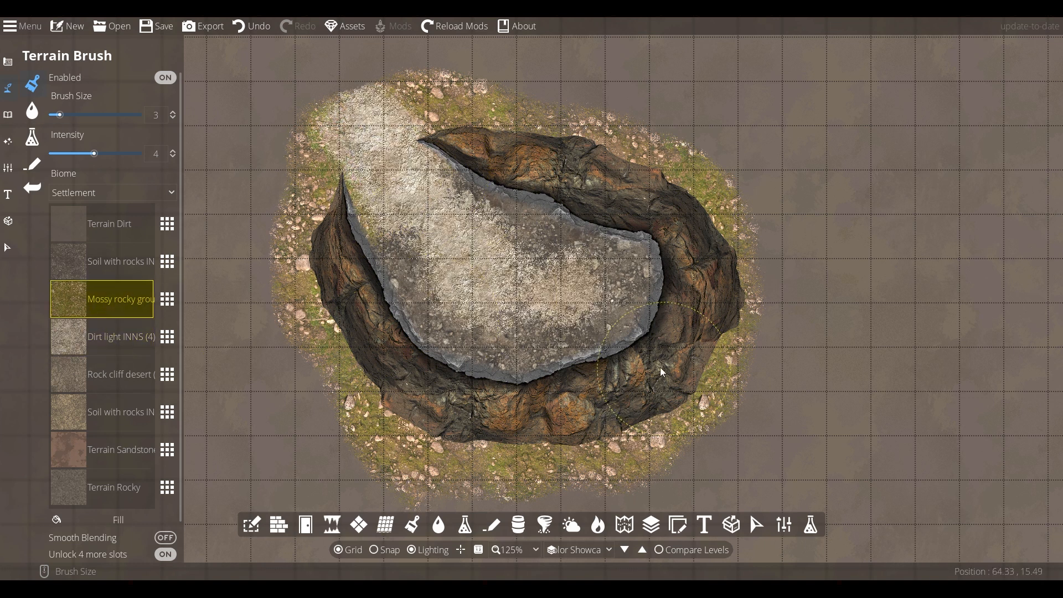
- Normalise the grey inner rock face and tint it light brown (9e7558)
left_click_drag(663, 368, 623, 322)
left_click(8, 247)
left_click(580, 184)
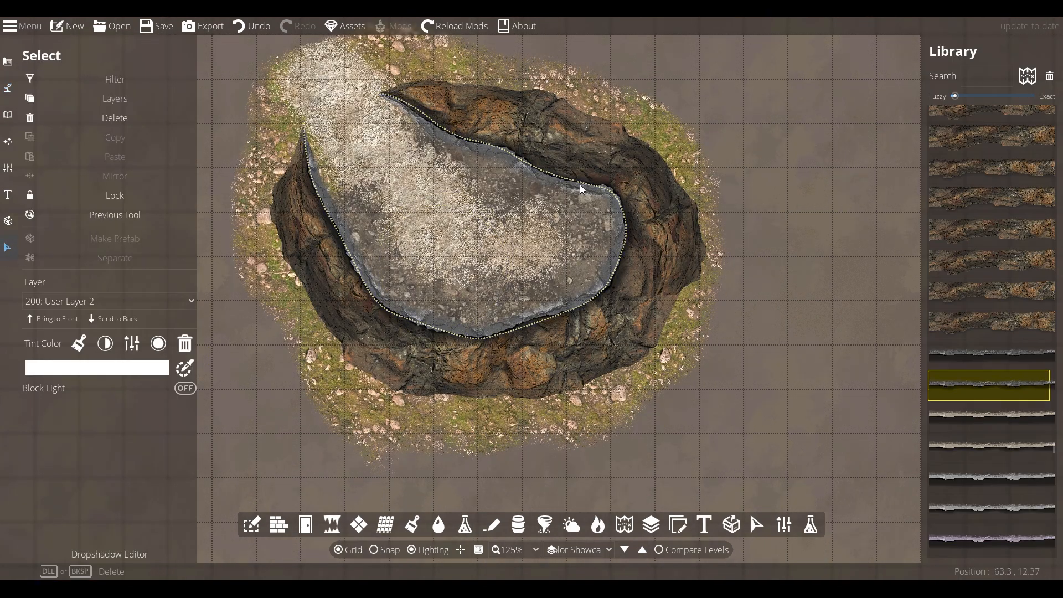
left_click(106, 344)
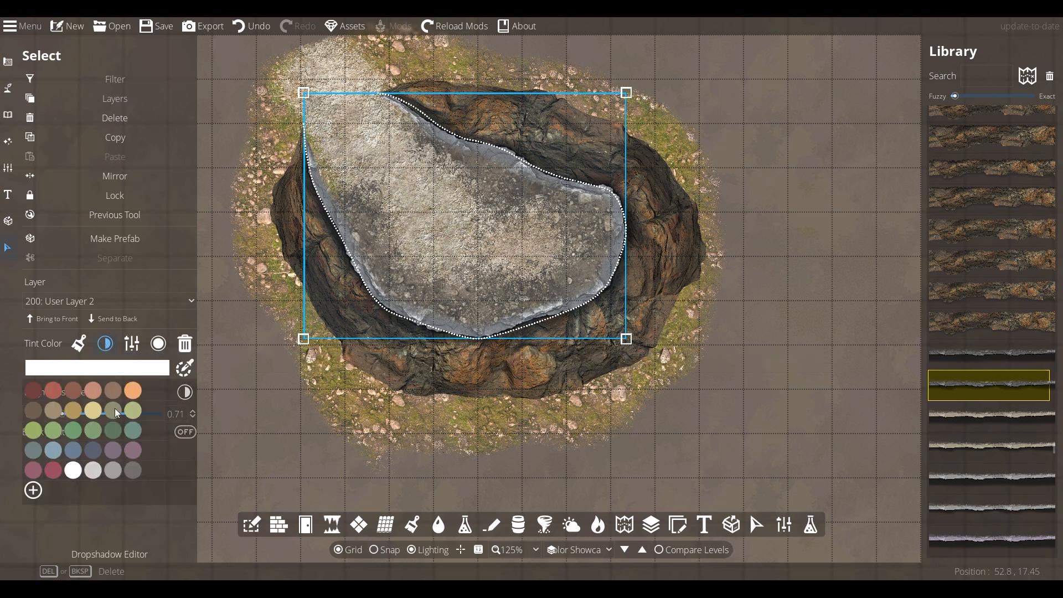
left_click(119, 369)
left_click(179, 460)
left_click(330, 255)
left_click_drag(87, 381, 80, 361)
left_click(170, 564)
left_click(780, 343)
- Tint the outer cliff path a matching light tan (ebb775)
left_click_drag(780, 343, 748, 338)
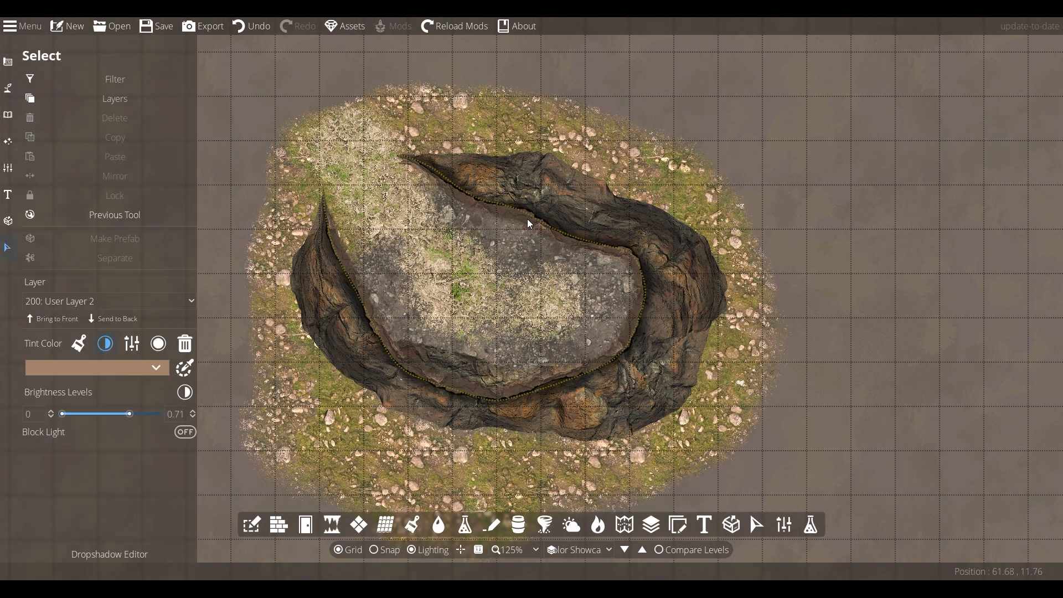
left_click(527, 218)
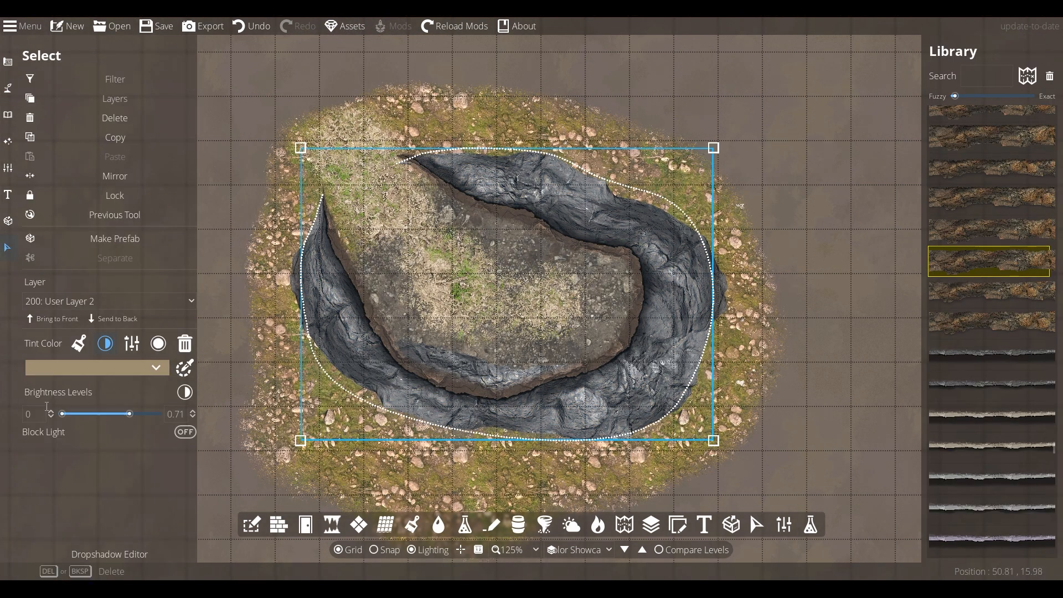
left_click(91, 367)
mouse_move(102, 333)
left_mouse_down()
mouse_move(108, 351)
mouse_move(97, 318)
left_mouse_up()
left_click_drag(179, 318, 178, 320)
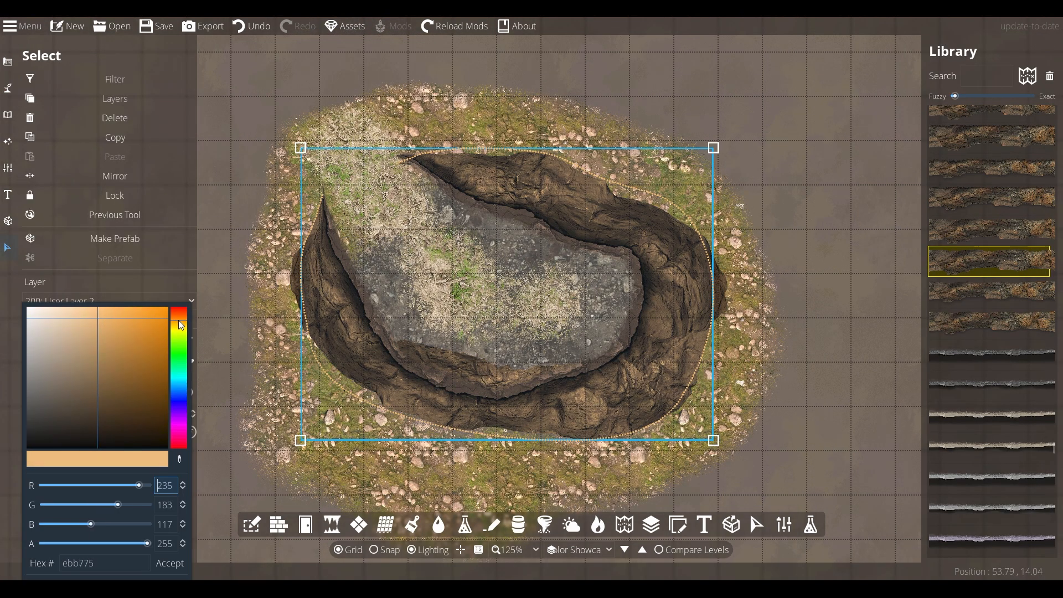
- Bring up a ground terrain slot's choices and browse another terrain pack
left_click(170, 564)
left_click(8, 88)
left_click(33, 83)
left_click(167, 299)
scroll(469, 287, "down", 5)
- Replace terrain slots with a Wilderness rocky soil and a desert rock cliff texture
left_click(310, 212)
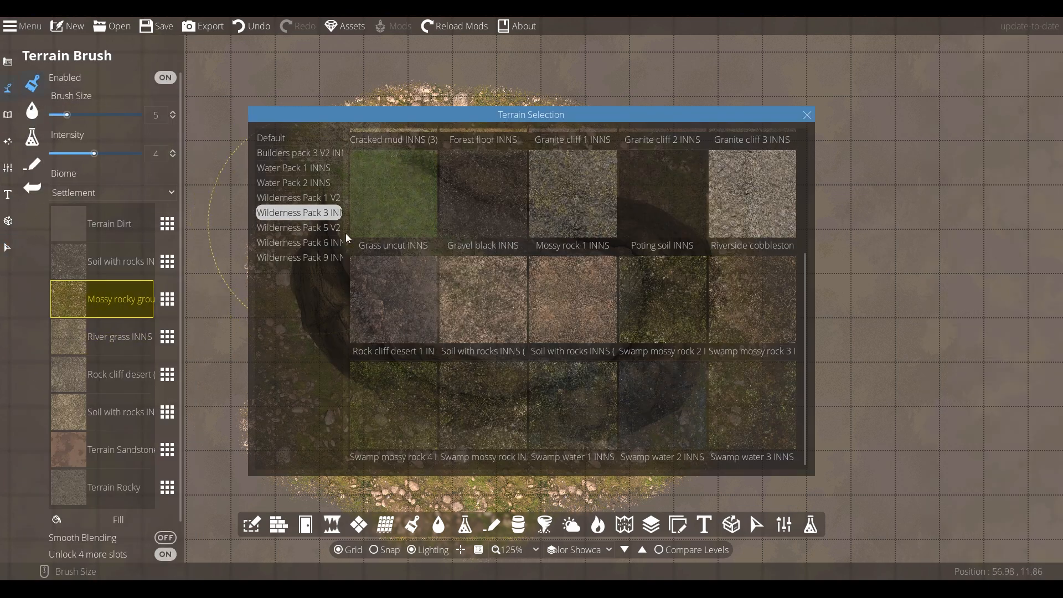
left_click(310, 198)
left_click(310, 228)
scroll(608, 306, "down", 15)
left_click(683, 423)
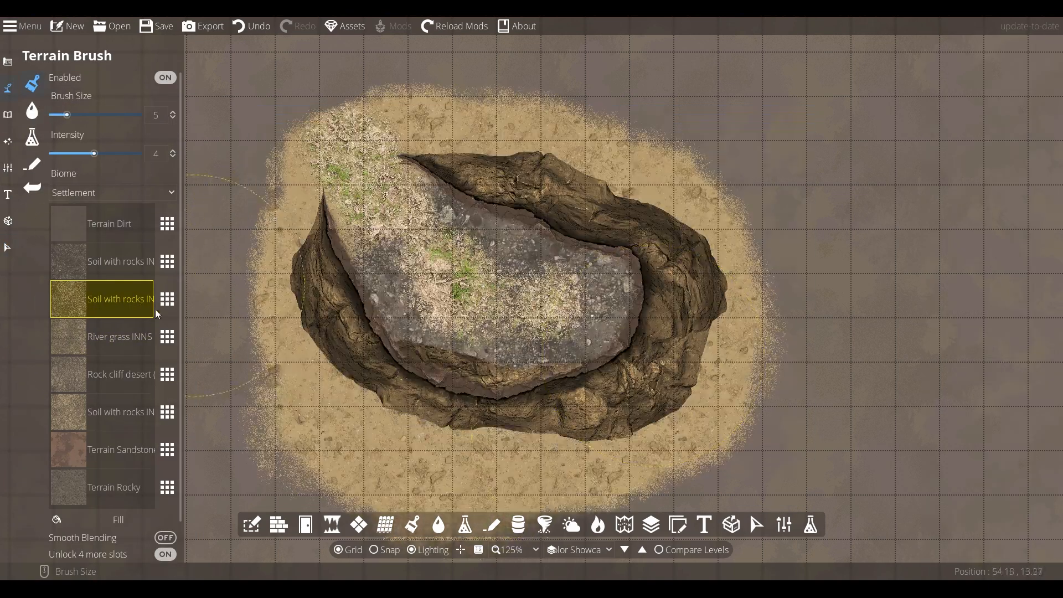
left_click(168, 336)
scroll(753, 335, "up", 10)
left_click(521, 398)
left_click(167, 337)
left_click(572, 397)
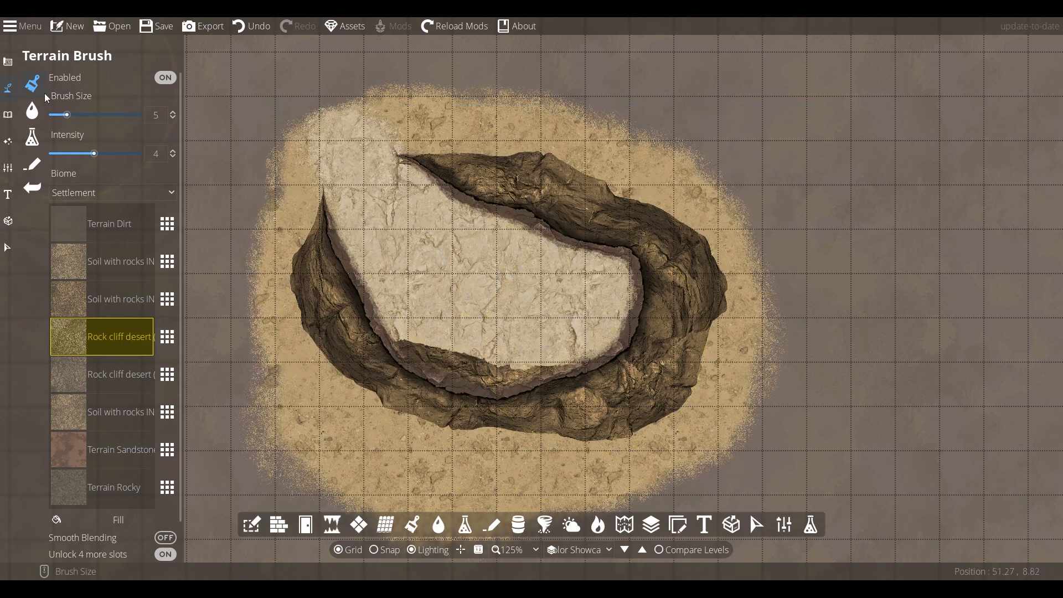
- Drag the cliffs' bottom points down to widen the pit, then select the crescent cliff
left_click(32, 163)
left_click_drag(446, 391, 454, 360)
left_click_drag(646, 247, 637, 251)
left_click_drag(506, 395, 537, 380)
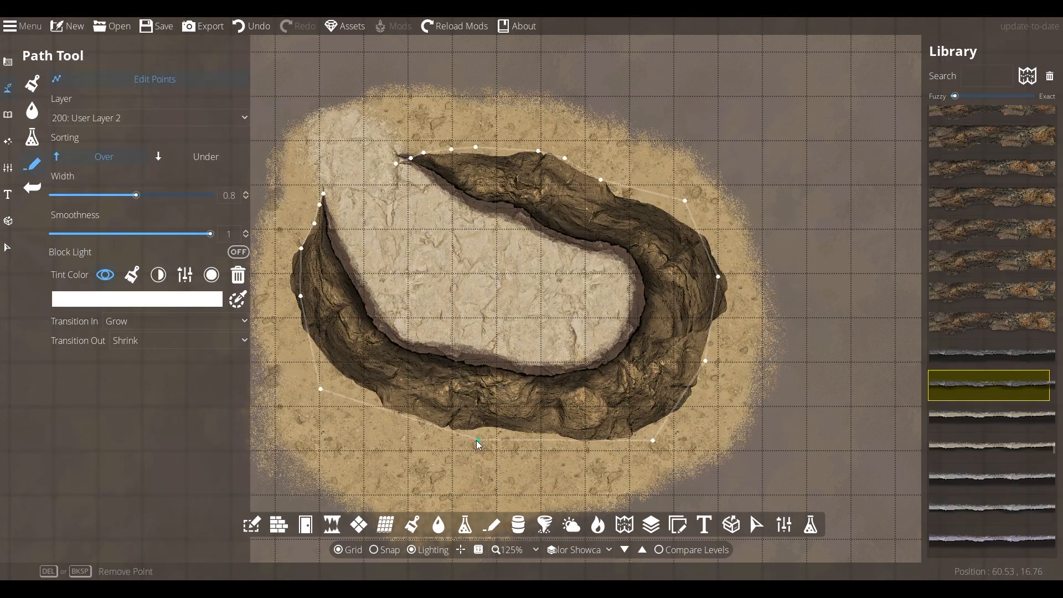
left_click_drag(477, 440, 445, 492)
left_click_drag(453, 360, 435, 401)
left_click_drag(396, 355, 393, 367)
left_click_drag(487, 370, 491, 411)
left_click_drag(537, 380, 535, 400)
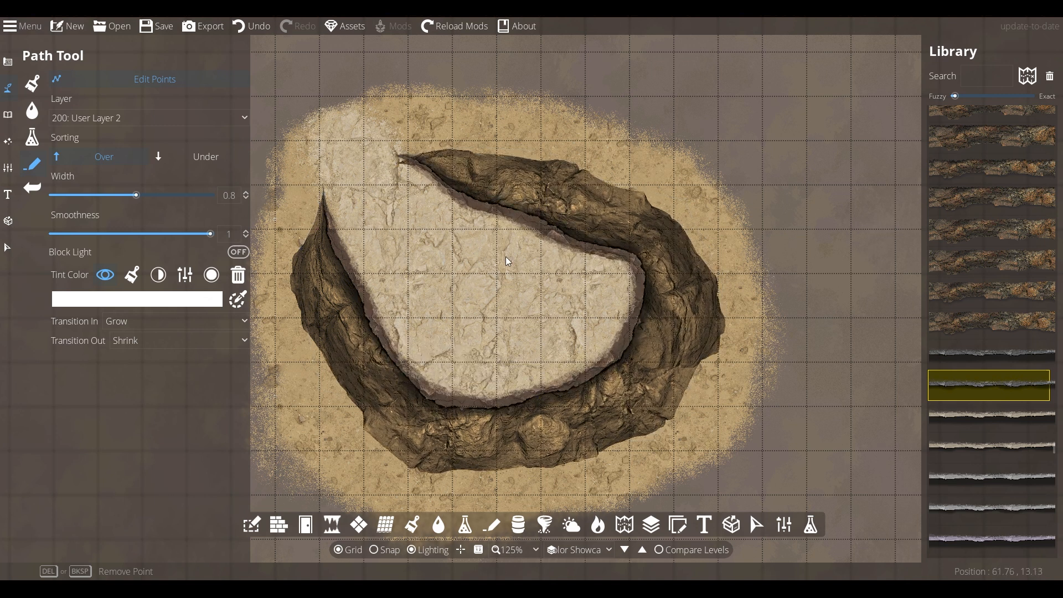
key("v")
left_click(540, 222)
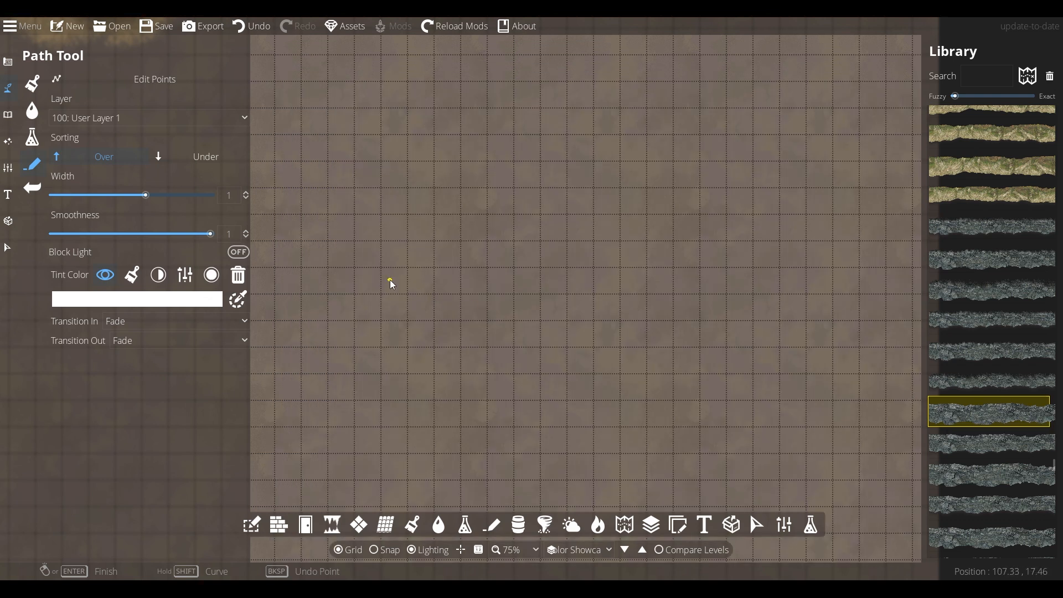
- Undo the test cliff path and set the path's Transition In and Out to None
left_click(487, 295)
right_click(539, 322)
left_click(255, 27)
left_click(146, 322)
left_click(145, 340)
left_click(148, 342)
- Draw the grey cliff corridor loop, finish it, and pull its open end left
left_click(146, 359)
left_click(462, 269)
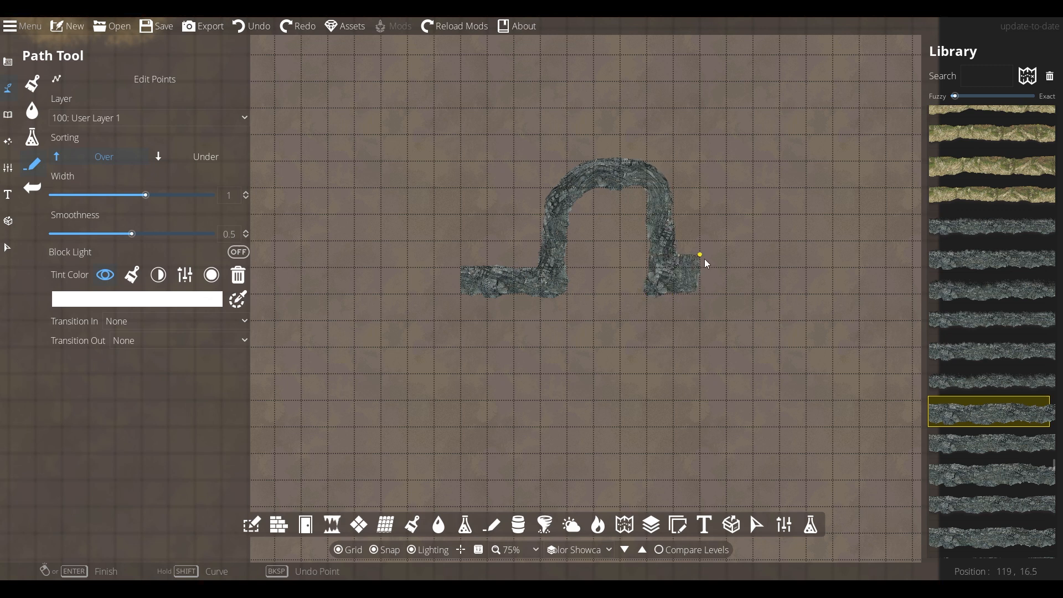
left_click(727, 291)
left_click(743, 187)
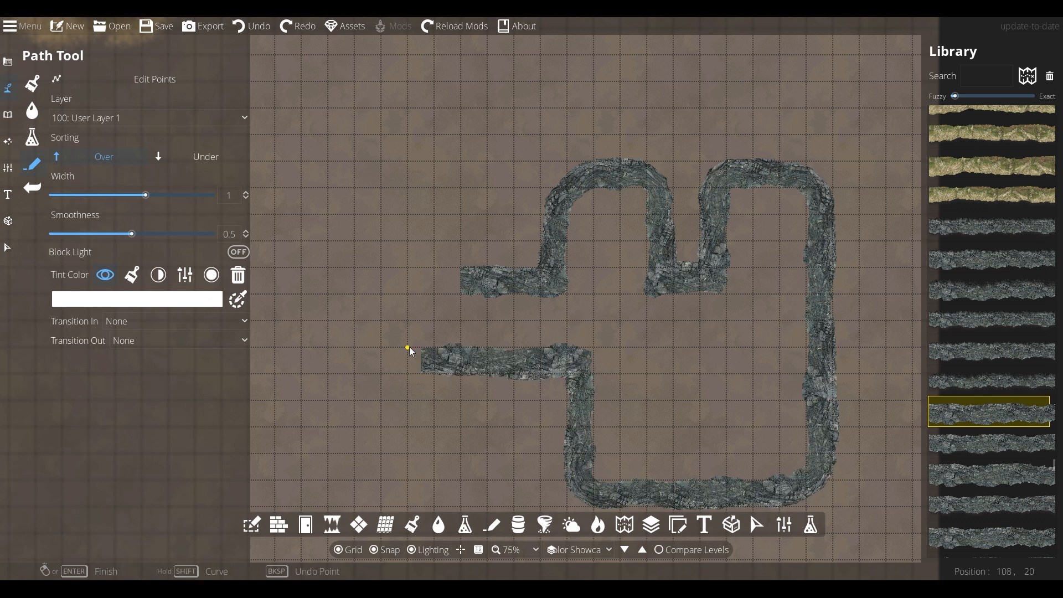
right_click(360, 319)
right_click(363, 319)
left_click_drag(461, 281, 354, 282)
scroll(693, 316, "up", 2)
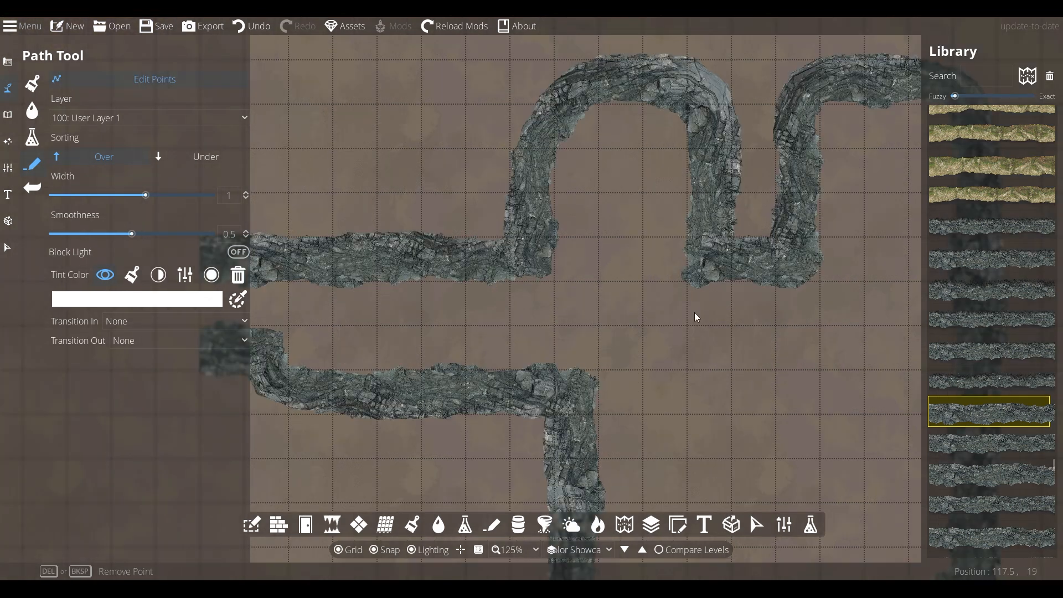
left_click_drag(1055, 464, 1061, 451)
- Pick a different cliff wall asset and put new paths on User Layer 2
left_click(989, 265)
left_click(114, 79)
left_click(114, 118)
left_click(111, 221)
left_click_drag(344, 238, 527, 264)
left_click(404, 265)
key("ctrl+z")
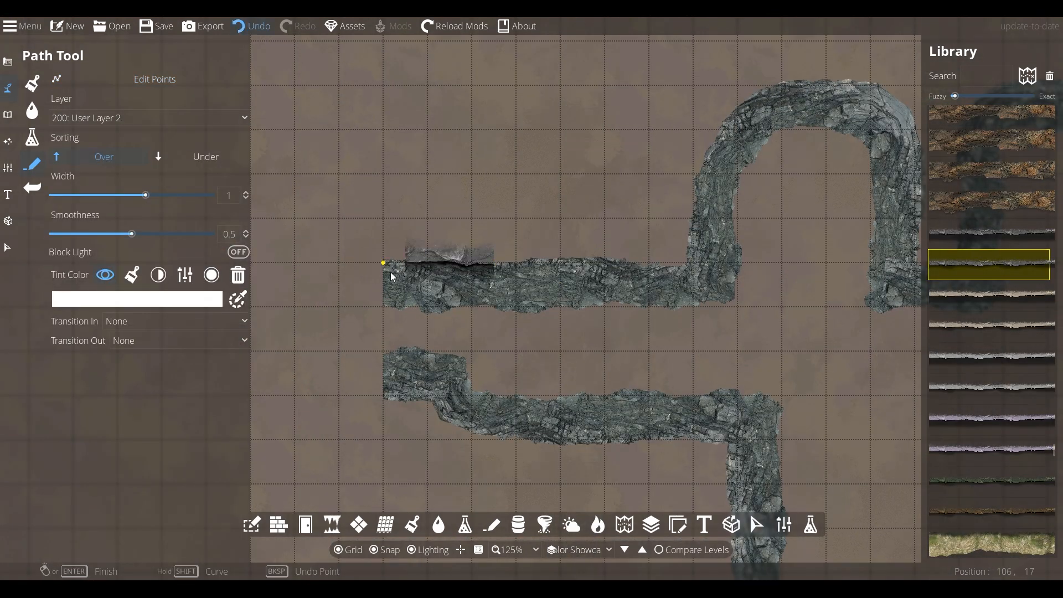
- Trace the outer trench wall from the corridor's left end over the arches, notch and right side
left_click(387, 268)
left_click(693, 264)
left_click(695, 175)
left_click(760, 86)
left_click_drag(862, 69, 721, 68)
left_click(706, 84)
left_click(750, 107)
left_click(751, 262)
left_click(794, 261)
left_click(795, 129)
left_click(839, 85)
left_click_drag(859, 86, 565, 105)
left_click(635, 104)
left_click(701, 129)
left_click(722, 194)
- Continue the outer wall round the lower corners and back along the corridor, then finish it
left_click_drag(722, 443, 661, 253)
left_click(659, 404)
left_click(617, 468)
left_click(527, 492)
left_click_drag(287, 480, 583, 438)
left_click(581, 443)
left_click(536, 426)
left_click(518, 226)
left_click_drag(333, 227, 552, 233)
left_click(467, 231)
left_click(423, 189)
left_click(379, 190)
right_click(380, 190)
- Paint Soil with rocks terrain along the corridor floor
scroll(380, 190, "down", 1)
left_click_drag(846, 205, 620, 261)
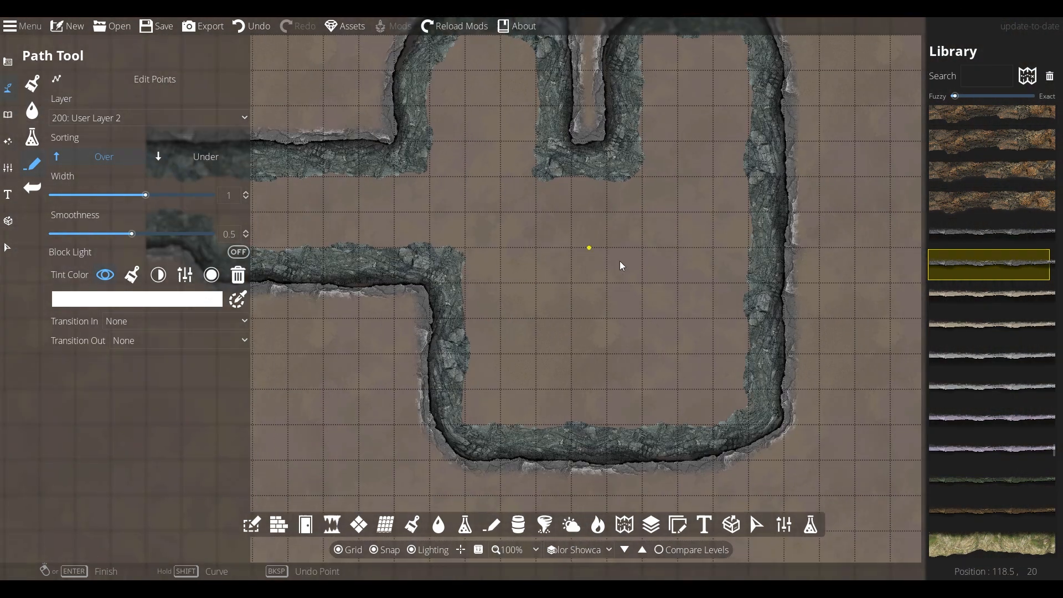
left_click(32, 84)
left_click(118, 452)
left_click(165, 452)
left_click(807, 114)
scroll(665, 130, "down", 8)
mouse_move(593, 100)
left_mouse_down()
mouse_move(624, 151)
mouse_move(368, 252)
mouse_move(521, 313)
mouse_move(681, 465)
mouse_move(748, 156)
mouse_move(555, 206)
left_mouse_up()
scroll(609, 443, "up", 1)
- Paint Floor stone-01 tiles over the corridor and room, blending in soil with rocks
left_click(111, 488)
mouse_move(476, 271)
left_mouse_down()
mouse_move(778, 371)
mouse_move(783, 178)
left_mouse_up()
left_click_drag(458, 290, 360, 284)
left_click(110, 450)
mouse_move(334, 244)
left_mouse_down()
mouse_move(620, 261)
mouse_move(745, 340)
mouse_move(729, 266)
left_mouse_up()
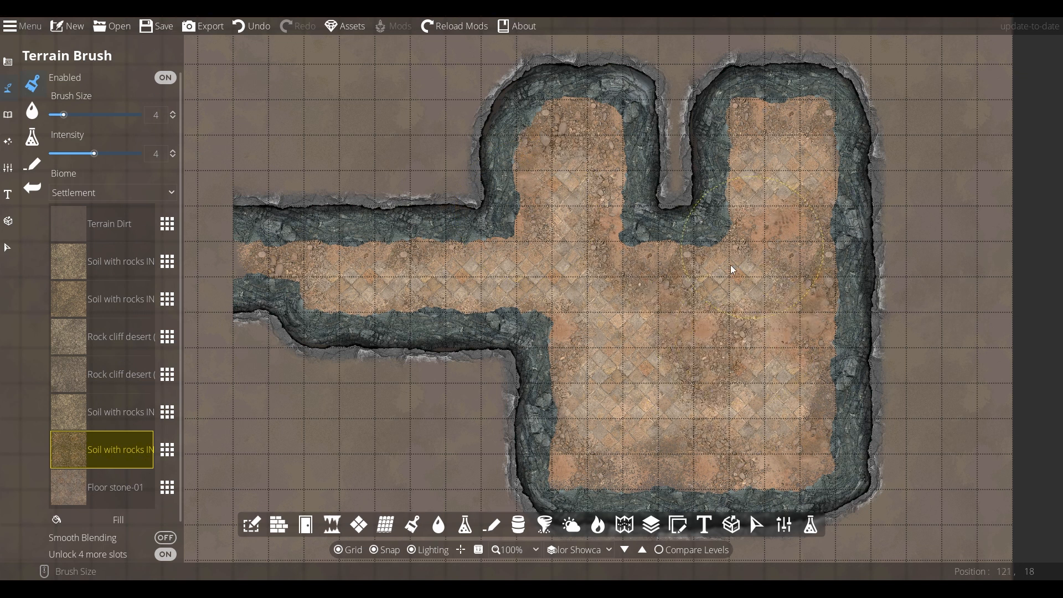
- Give the walls a tan tint and darken their brightness level
scroll(649, 335, "up", 1)
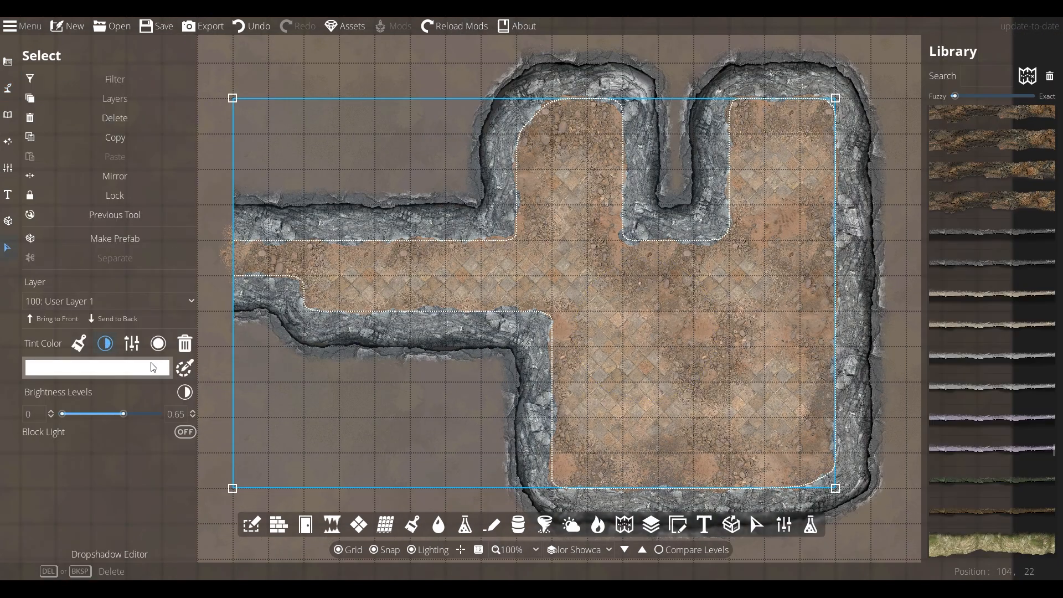
left_click(83, 368)
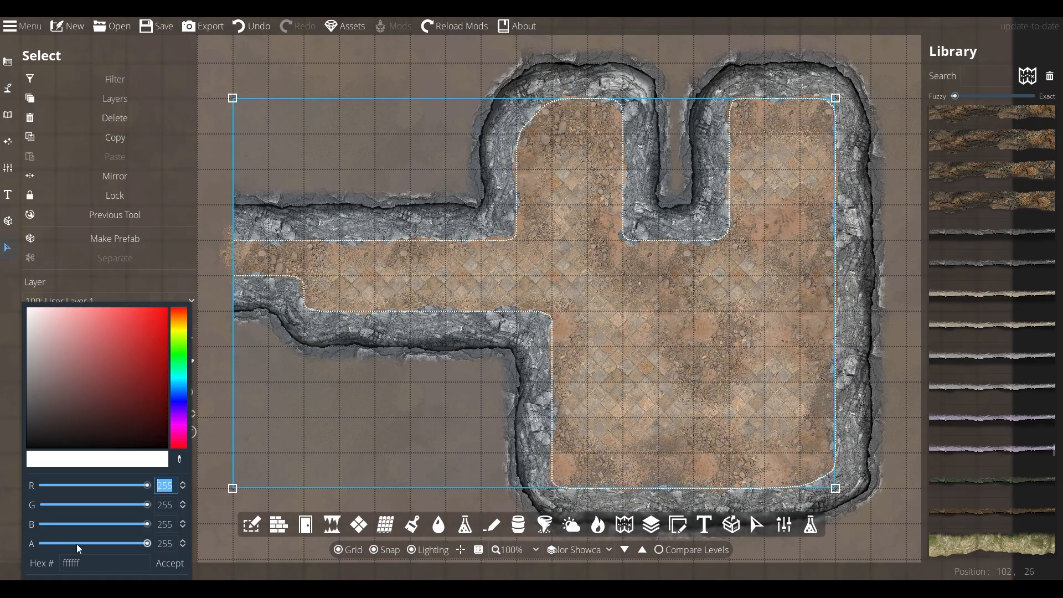
left_click(602, 266)
left_click_drag(114, 346, 95, 328)
left_click(210, 527)
left_click_drag(157, 414, 118, 411)
left_click(156, 368)
- Change the inner walls' tint to peach hex f8b67c
right_click(72, 564)
left_click(82, 564)
key("ctrl+a")
type("f8b67c")
left_click(165, 564)
left_click(872, 430)
- Tint the outer wall path with the same peach hex f8b67c
left_click(138, 368)
left_click(92, 564)
key("ctrl+a")
type("f8b67c")
left_click(161, 565)
left_click(218, 110)
- Load Granite cliff 1 into a Terrain Brush slot
scroll(602, 277, "up", 1)
left_click_drag(602, 277, 481, 303)
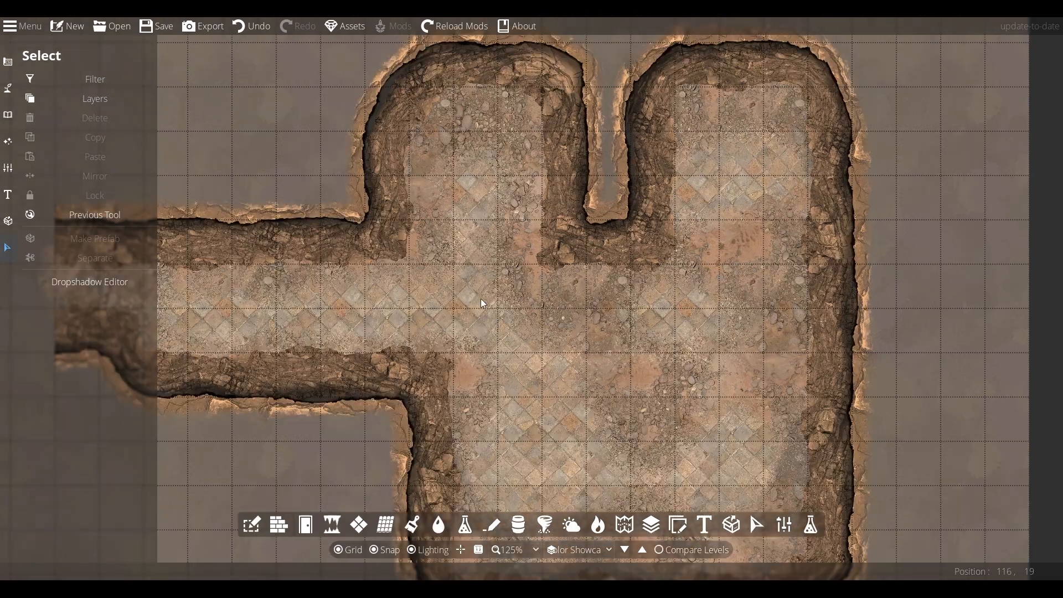
left_click(8, 88)
left_click(167, 380)
mouse_move(280, 138)
left_mouse_down()
mouse_move(365, 196)
mouse_move(685, 130)
mouse_move(976, 343)
left_mouse_up()
left_click(109, 344)
left_click(168, 412)
scroll(565, 328, "down", 3)
left_click(565, 328)
- Paint granite ground around the outer walls and above and below the left corridor
left_click_drag(975, 430, 984, 226)
mouse_move(981, 226)
left_mouse_down()
mouse_move(781, 473)
mouse_move(319, 256)
left_mouse_up()
left_click_drag(381, 304, 595, 389)
left_click_drag(546, 343, 429, 277)
mouse_move(435, 80)
left_mouse_down()
mouse_move(588, 77)
mouse_move(395, 176)
left_mouse_up()
scroll(395, 176, "down", 1)
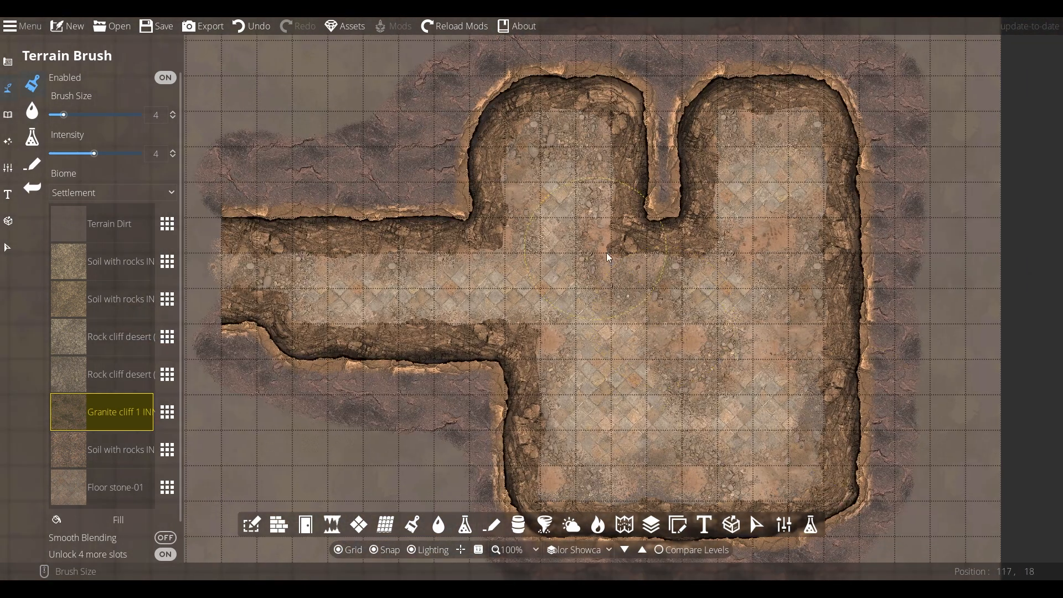
- Pan the map left and switch to editing the cliff paths
left_click(8, 247)
left_click_drag(667, 328, 522, 308)
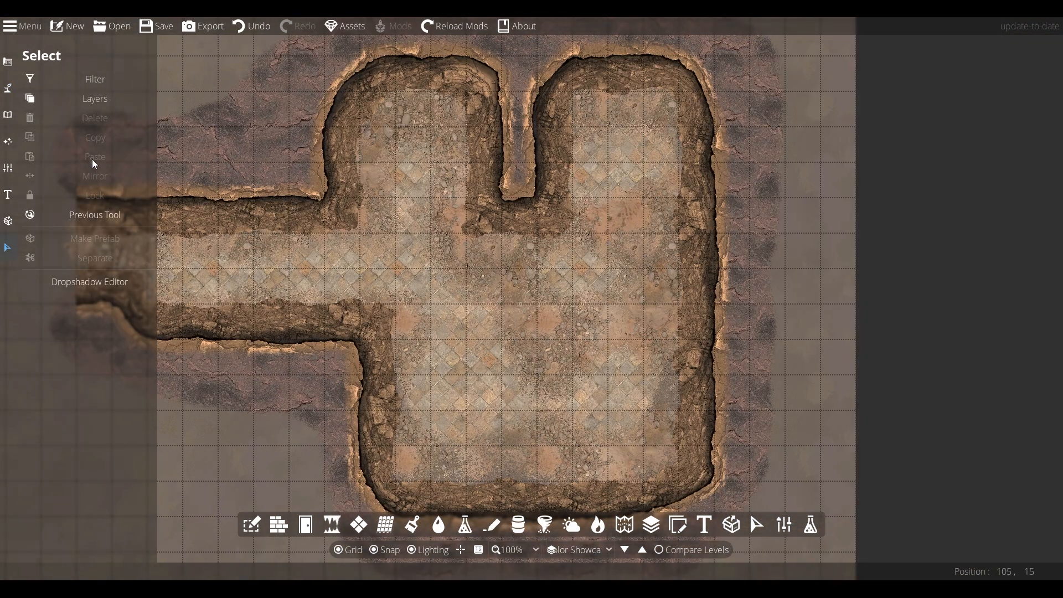
left_click_drag(716, 240, 630, 228)
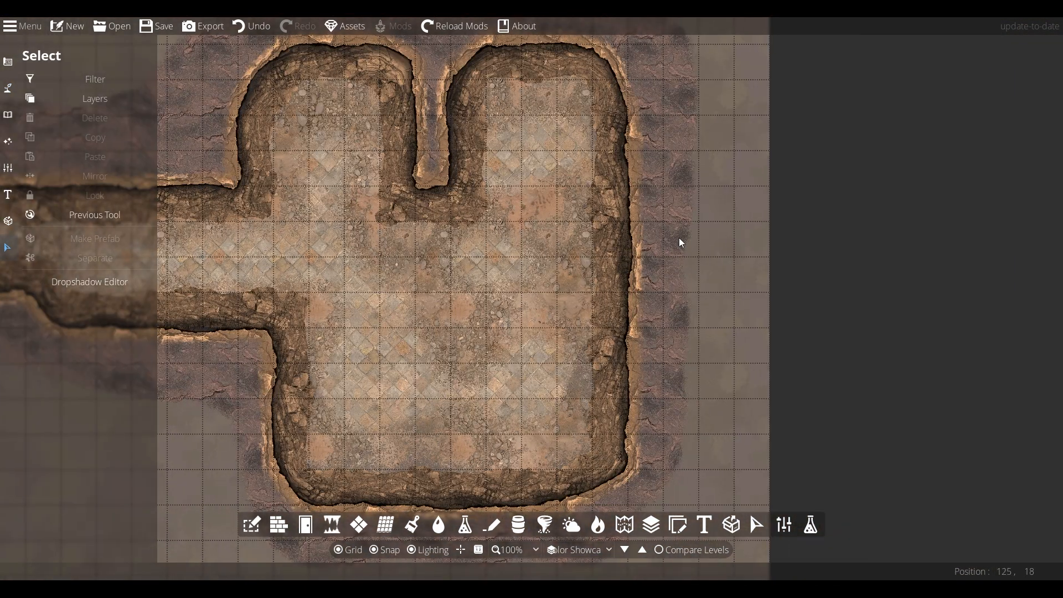
left_click(8, 88)
left_click(50, 164)
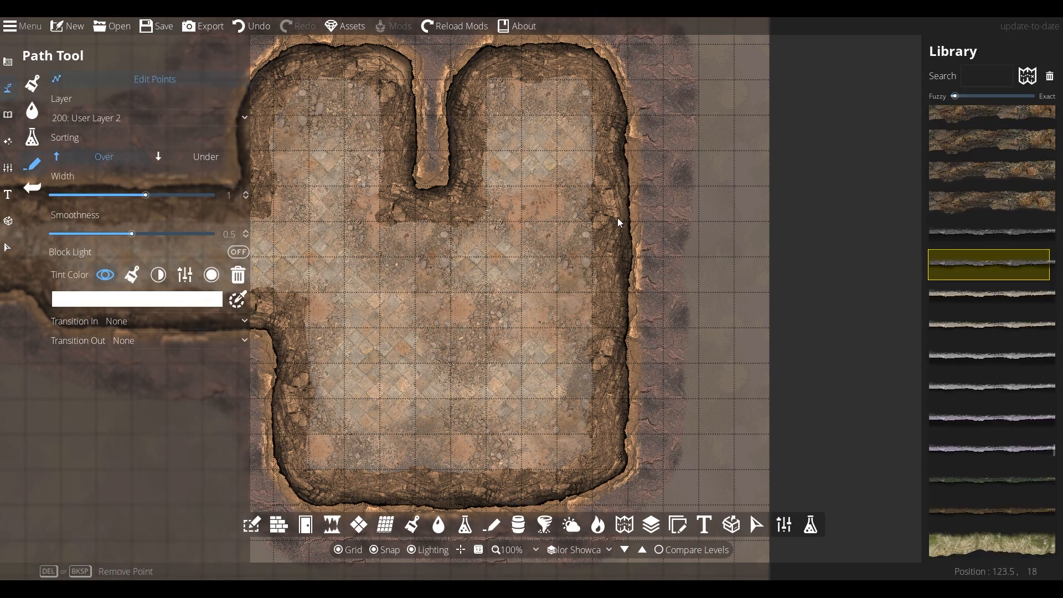
- Delete the right-side wall points to open a gap in the room's walls
key("Delete")
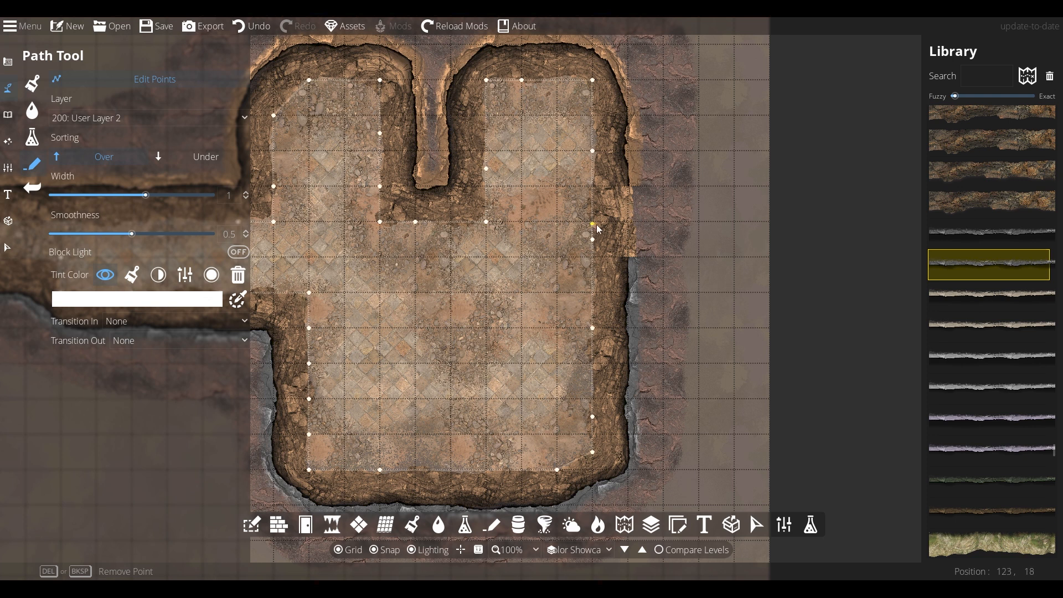
key("Delete")
left_click(8, 248)
left_click(622, 302)
left_click(694, 256)
left_click(8, 88)
- Drag the inner and outer wall ends rightward to form the new eastern corridor
mouse_move(628, 257)
left_mouse_down()
mouse_move(699, 257)
mouse_move(628, 257)
left_mouse_up()
left_click_drag(593, 257, 593, 223)
left_click_drag(629, 187, 699, 186)
left_click_drag(665, 153, 630, 188)
left_click_drag(594, 187, 699, 187)
left_click_drag(646, 168, 597, 190)
left_click_drag(700, 188, 699, 151)
left_click_drag(629, 186, 636, 155)
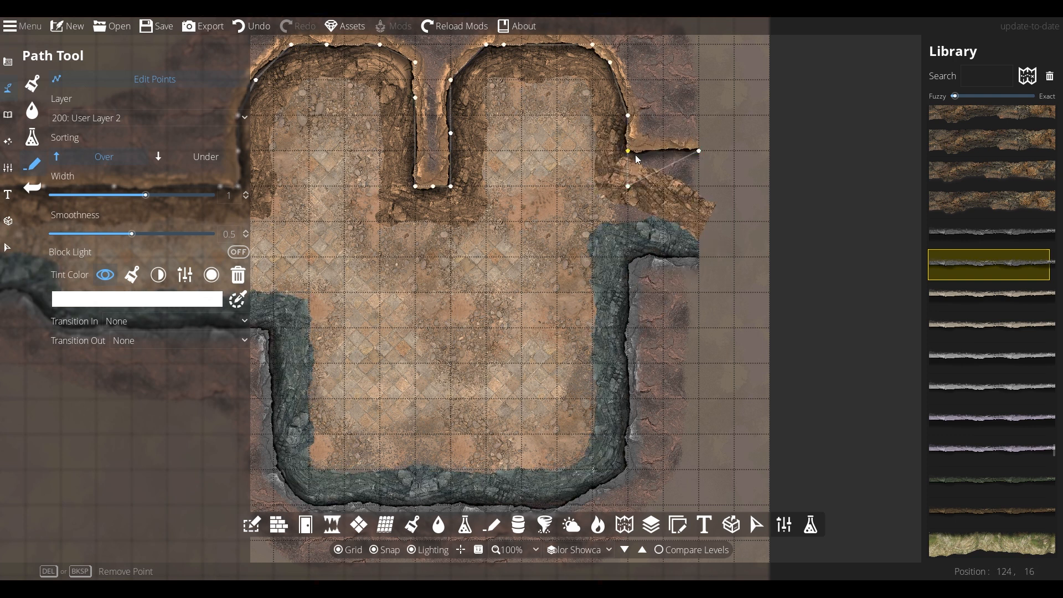
left_click_drag(699, 239, 699, 187)
- Tint the lower grey wall path orange by pasting the hex colour
left_click(7, 248)
left_click(301, 298)
left_click(128, 370)
double_click(106, 562)
key("ctrl+v")
left_click(157, 569)
left_click(105, 344)
left_click(744, 172)
- Give the remaining grey wall path the same orange hex tint
left_click(271, 332)
left_click(130, 369)
left_click(185, 368)
double_click(102, 562)
key("ctrl+v")
left_click(169, 568)
left_click(107, 341)
left_click(497, 211)
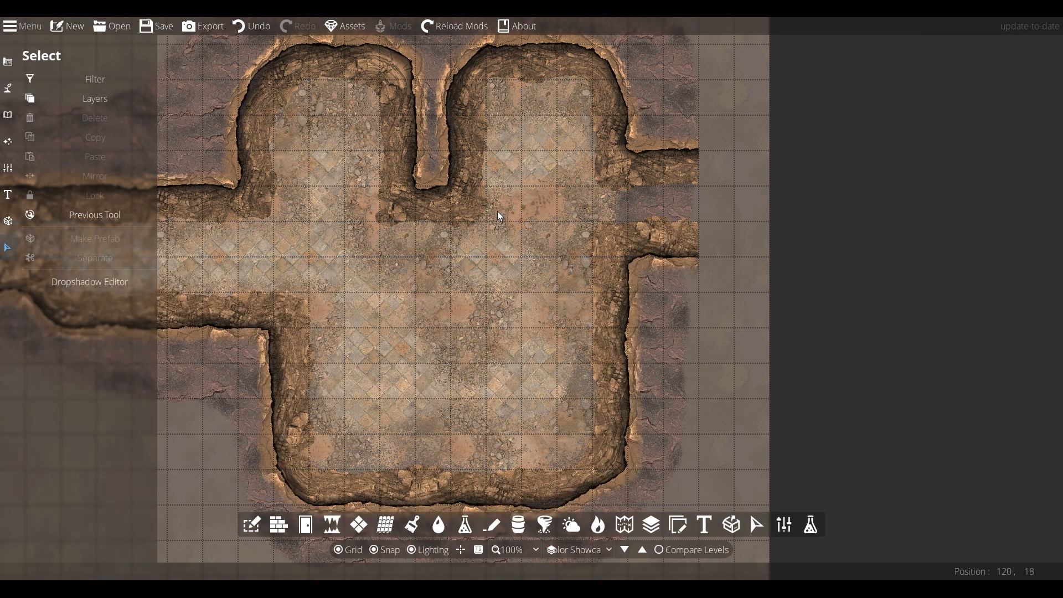
- Paint the new corridor's floor with the seventh terrain slot
left_click_drag(497, 211, 509, 259)
left_click(7, 88)
left_click(32, 84)
left_click(105, 300)
left_click(105, 449)
left_click_drag(623, 253, 652, 256)
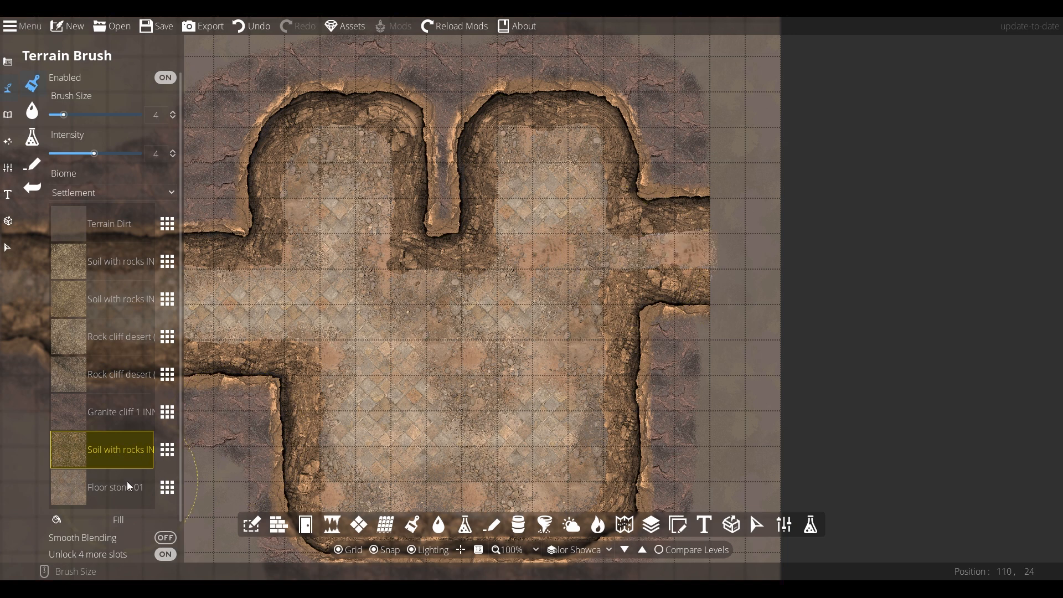
- Try Cracked mud, Mossy rocky ground, Rocky ground and Dirt in the bottom slot, River grass in the seventh
left_click(167, 488)
left_click(404, 310)
scroll(477, 323, "down", 2)
left_click(396, 311)
left_click(147, 455)
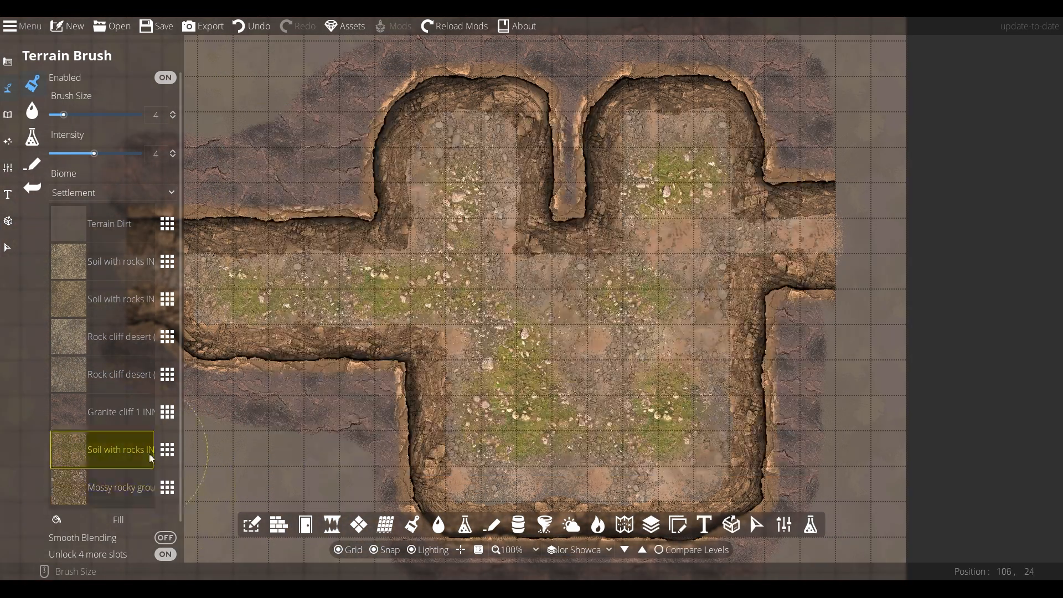
left_click(167, 449)
left_click(483, 307)
left_click(120, 488)
left_click(168, 488)
left_click(659, 308)
left_click(168, 488)
left_click(483, 205)
- Set the seventh terrain slot to River stones and try other choices
left_click(167, 488)
left_click(394, 205)
left_click(127, 451)
left_click(168, 450)
left_click(573, 305)
left_click(167, 450)
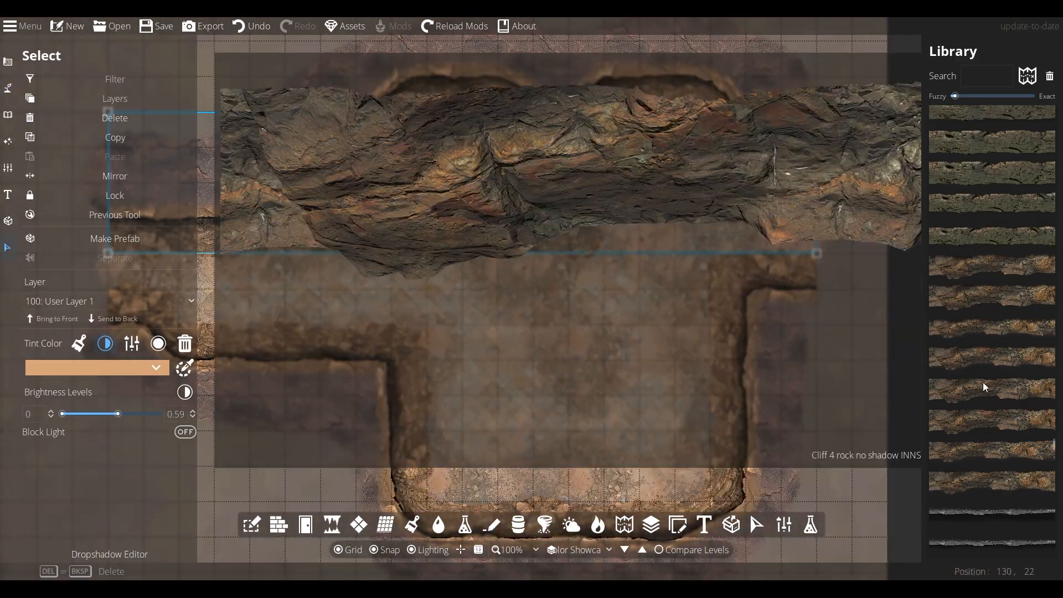
- Apply new rock cliff textures from the Library to the upper and lower walls
left_click(985, 394)
left_click(727, 355)
left_click(1021, 400)
left_click(411, 300)
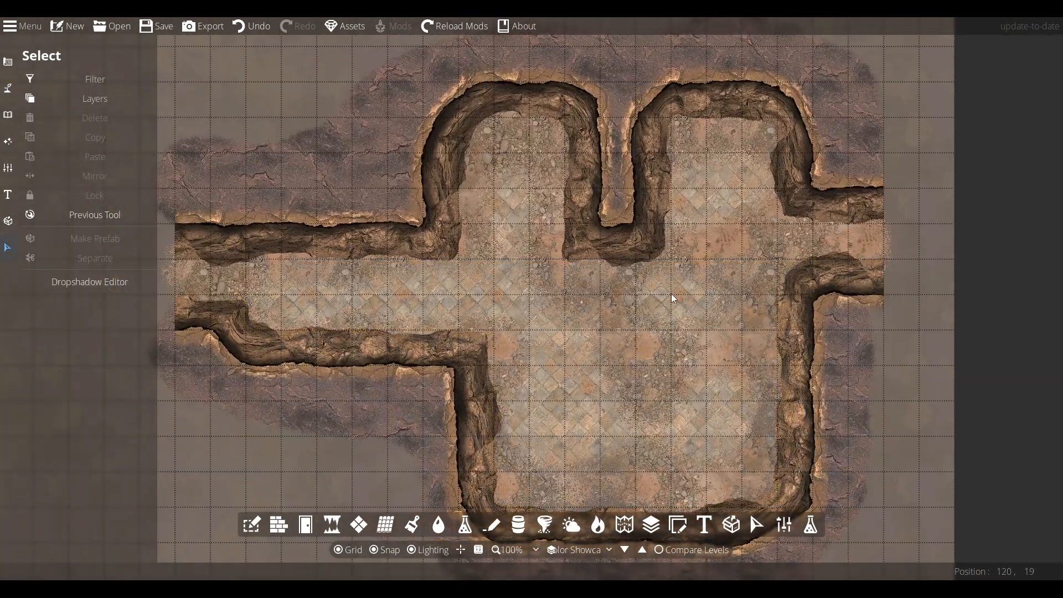
left_click(702, 274)
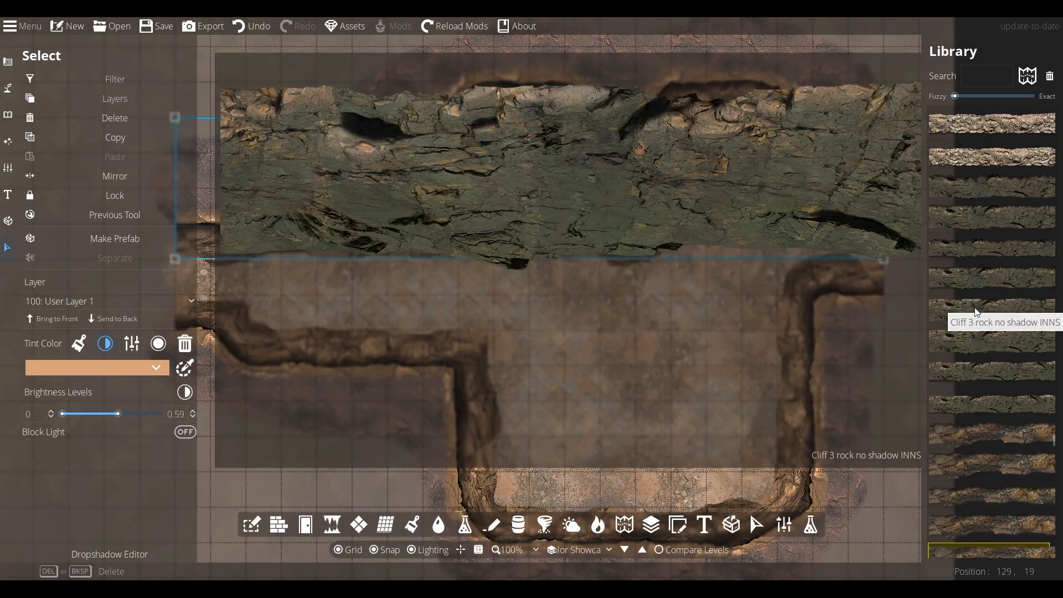
left_click(977, 309)
left_click(779, 344)
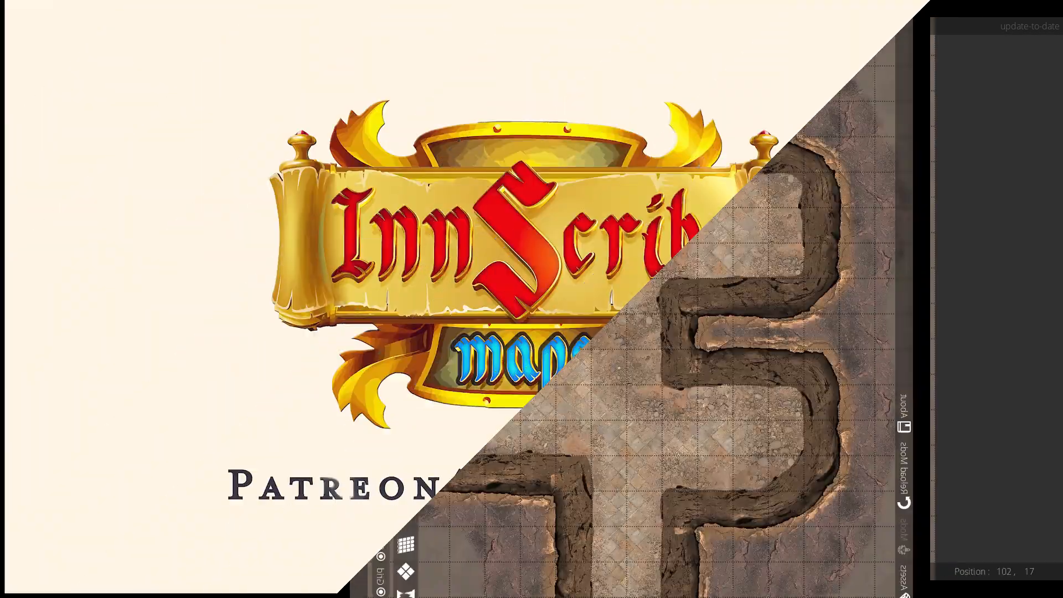